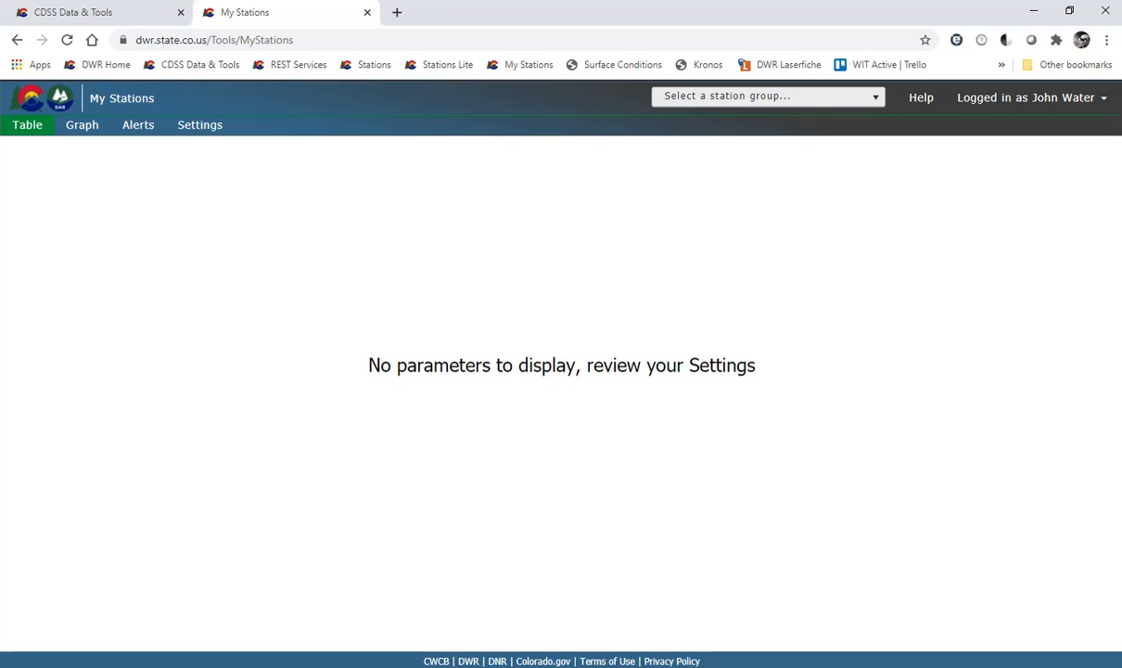
Create a new station group named Demo 1.
left_click(199, 125)
left_click(768, 97)
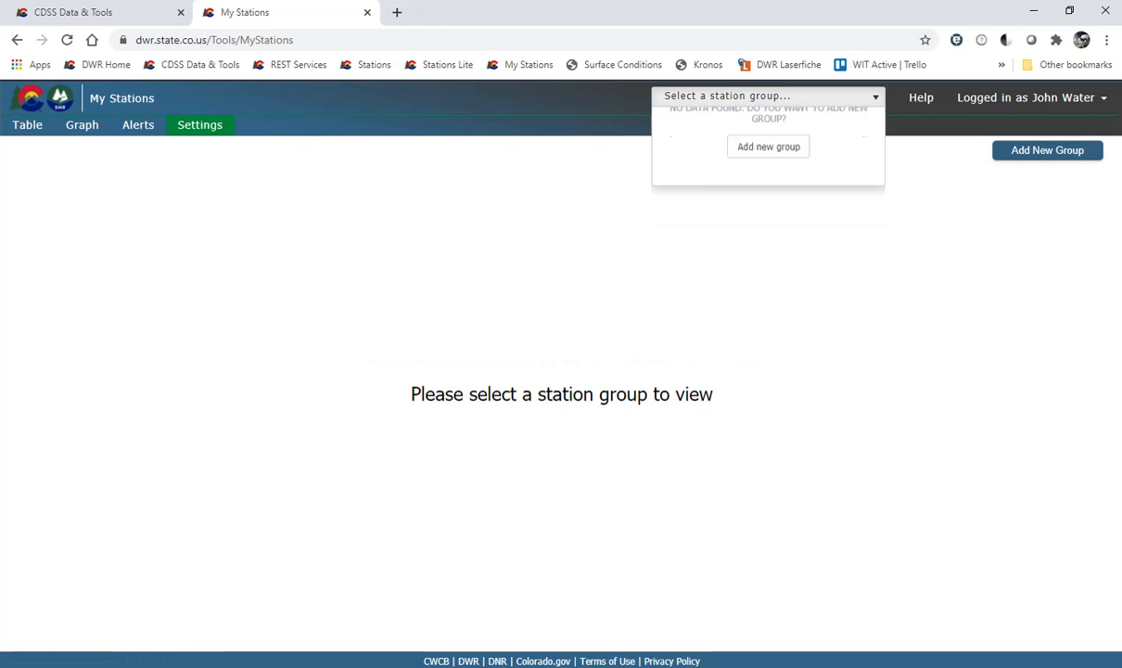
left_click(769, 229)
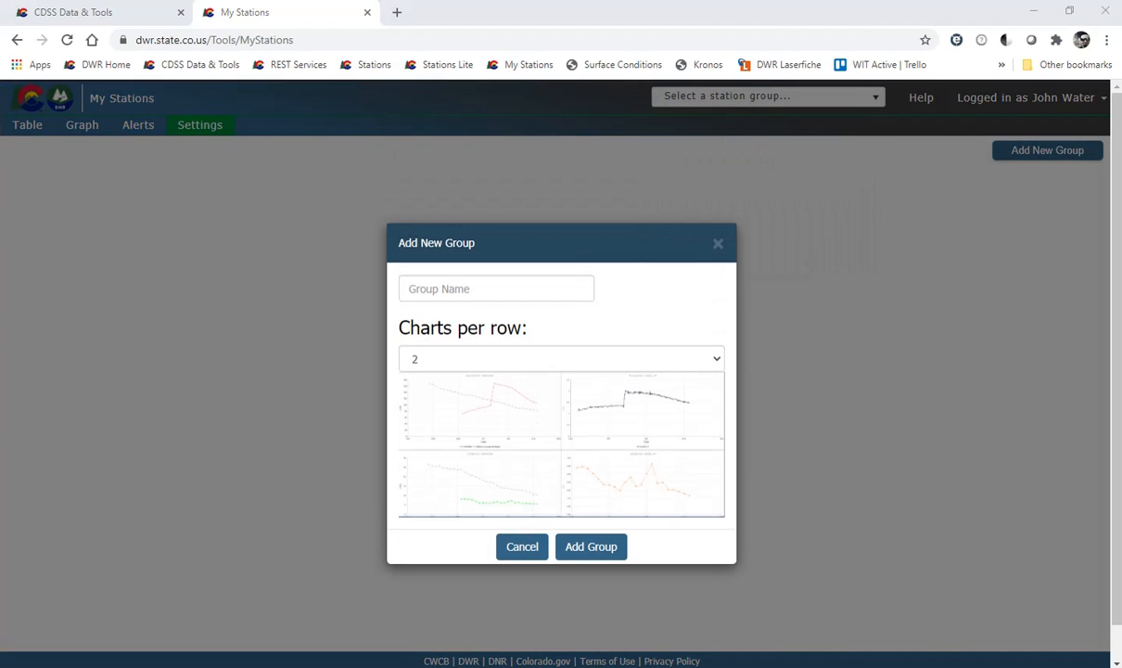
left_click(496, 288)
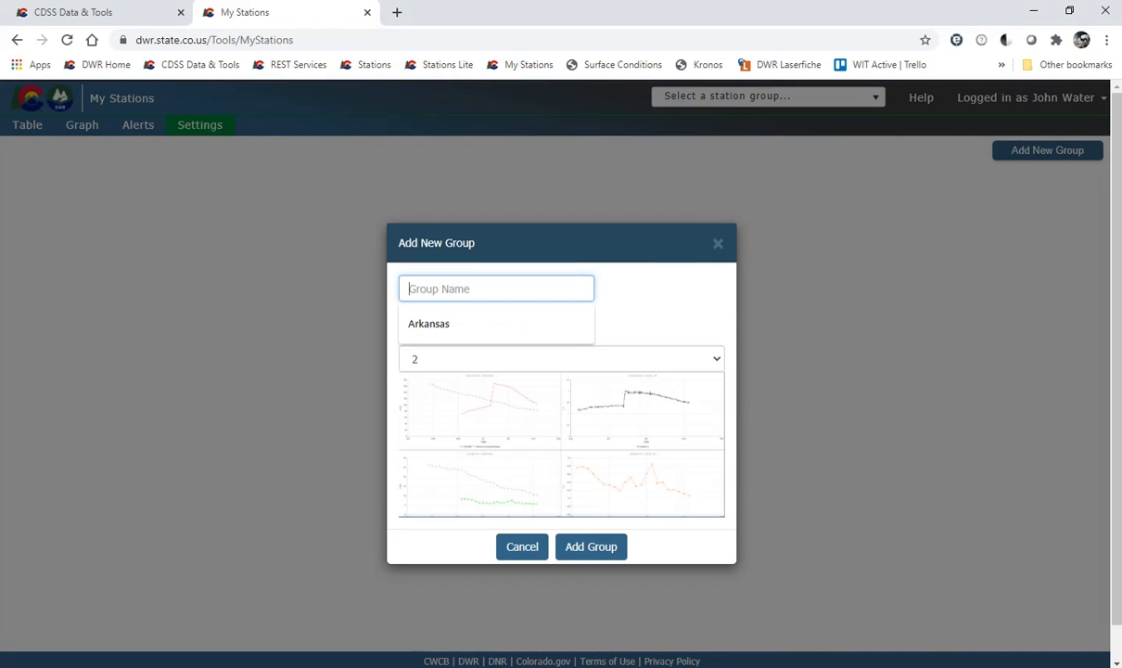
type("Demo")
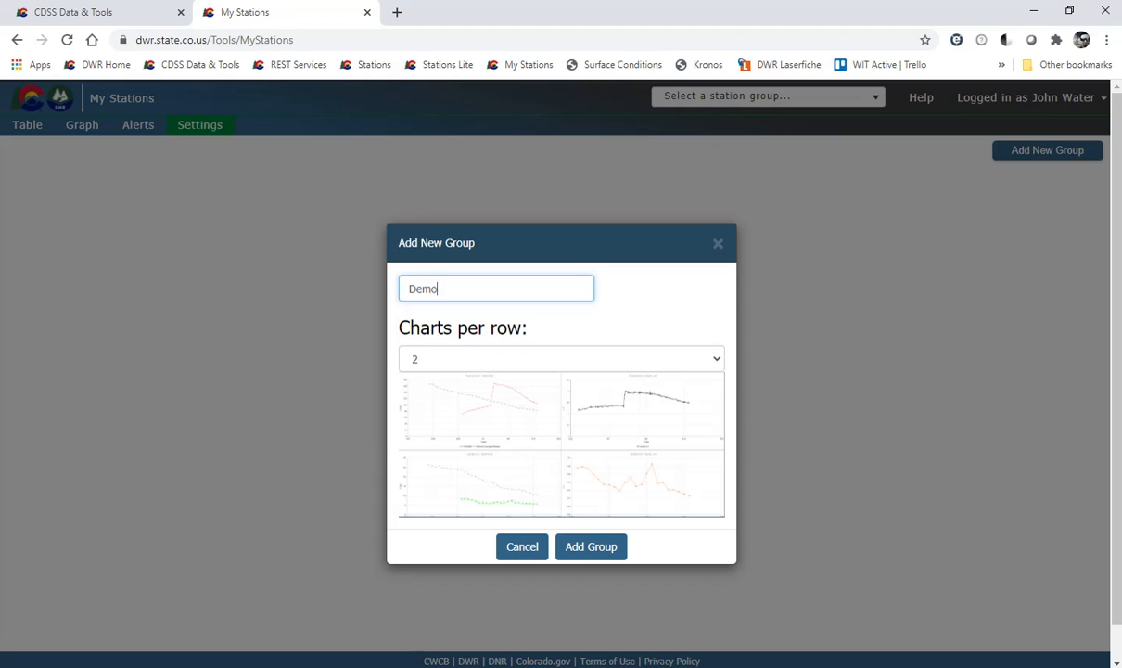
type(" 1")
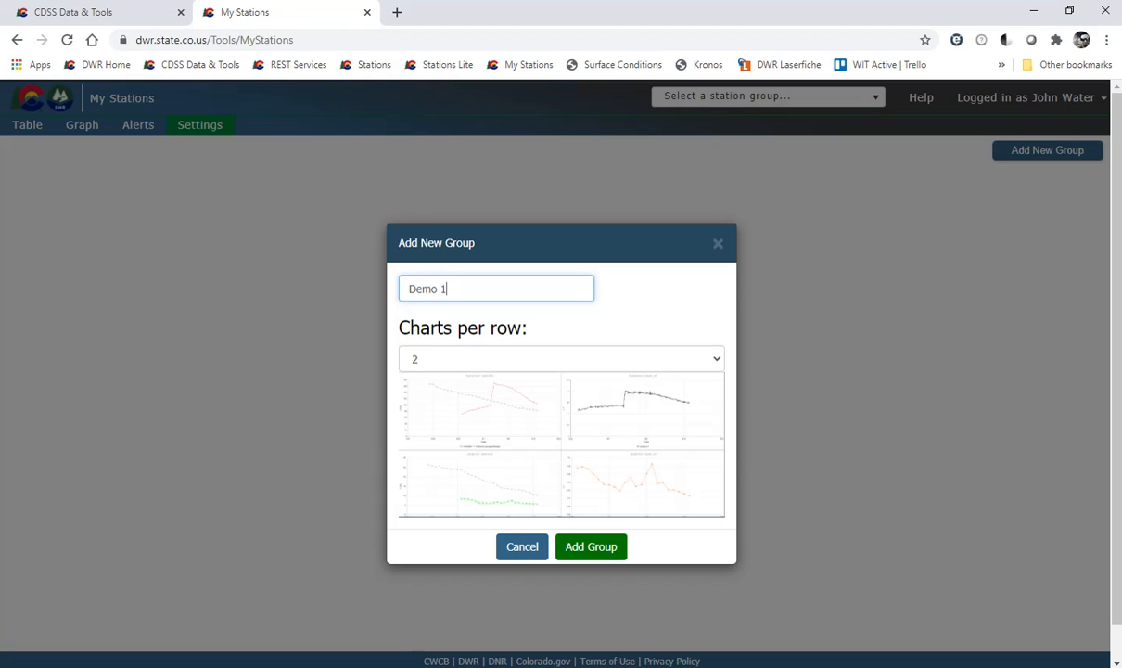
left_click(590, 546)
Search for the surface water parameters of stations ARKCANCO, ARKPORCO and ARKSALCO.
left_click(233, 403)
type("a")
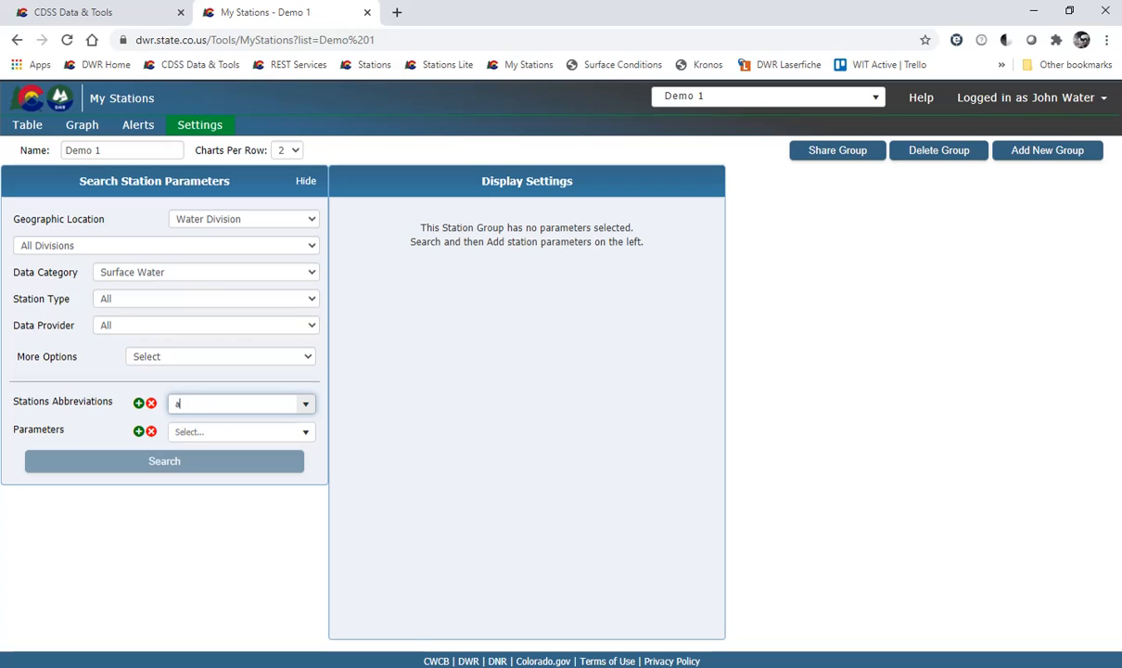
type("rkcanco")
key("Return")
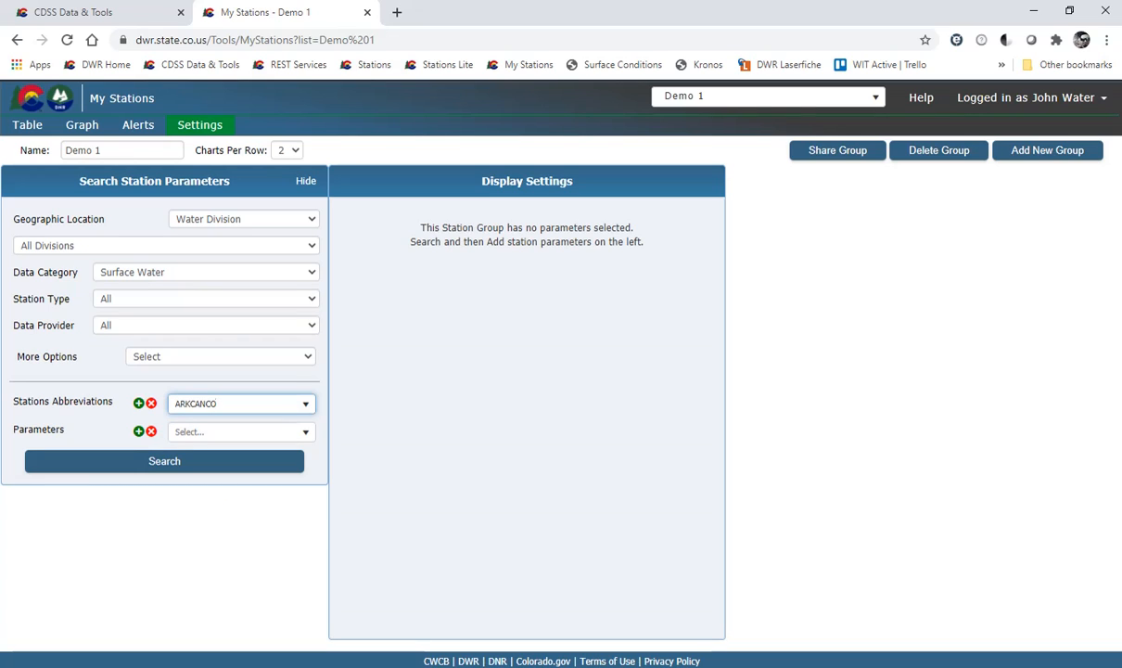
double_click(138, 403)
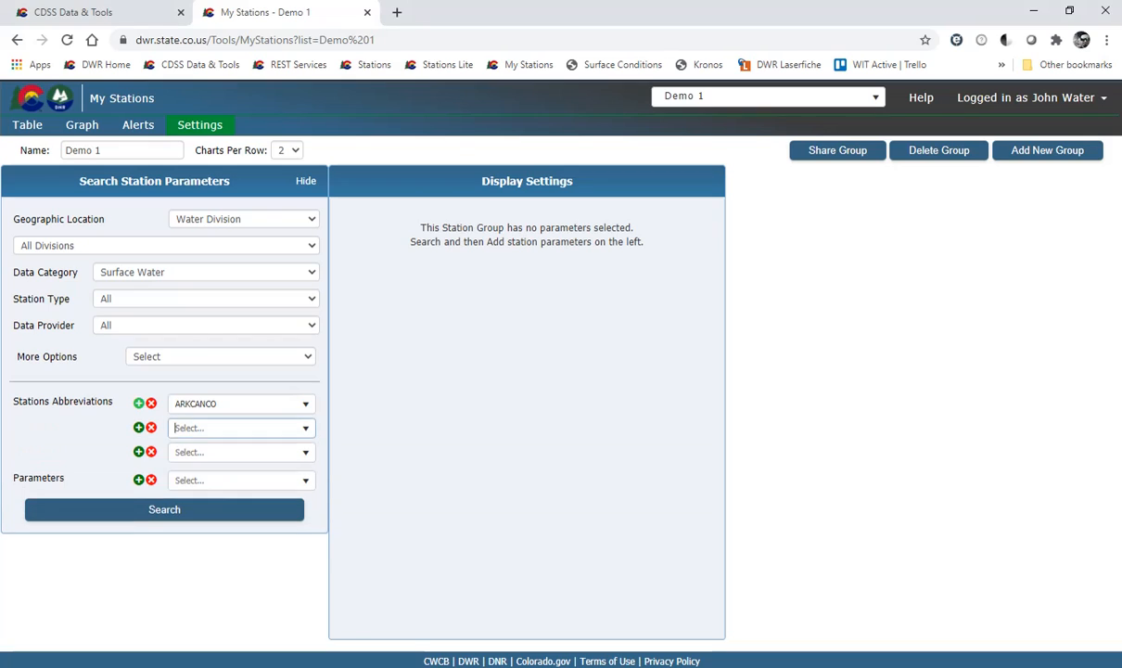
left_click(232, 427)
type("Arkpo")
key("Return")
key("Tab")
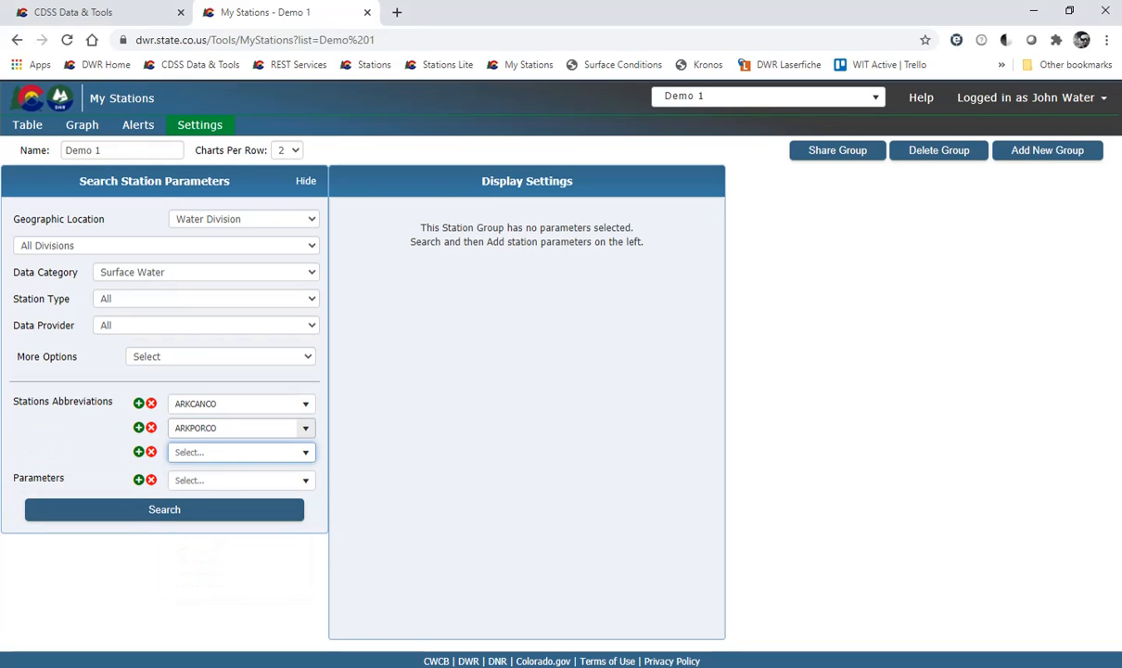
type("arks")
key("Return")
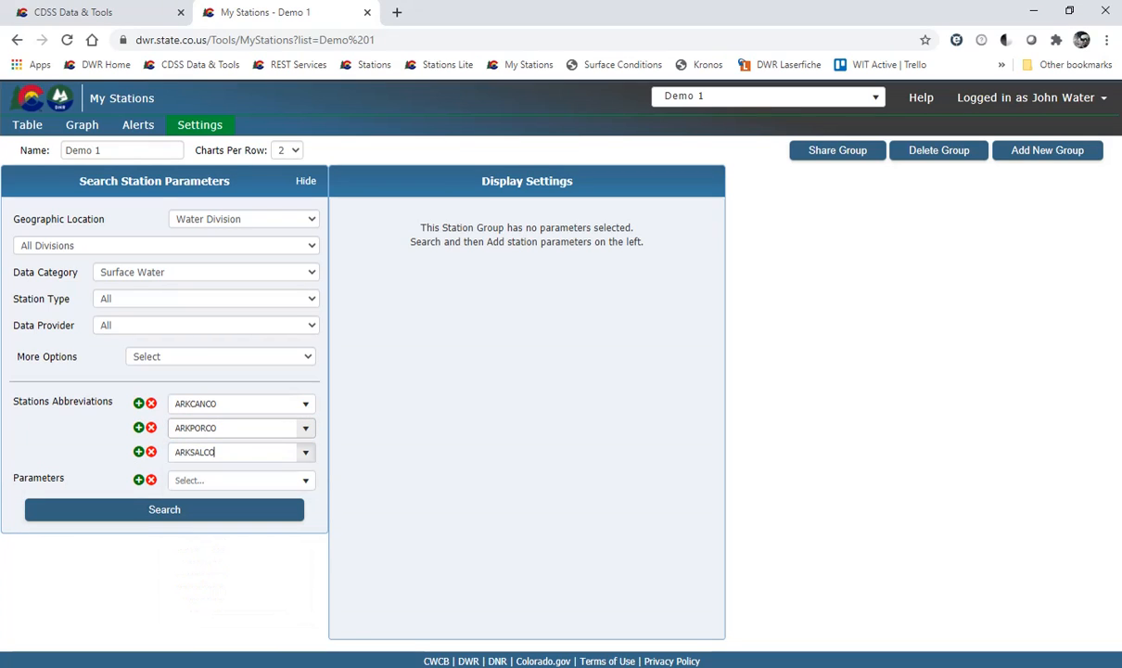
left_click(164, 509)
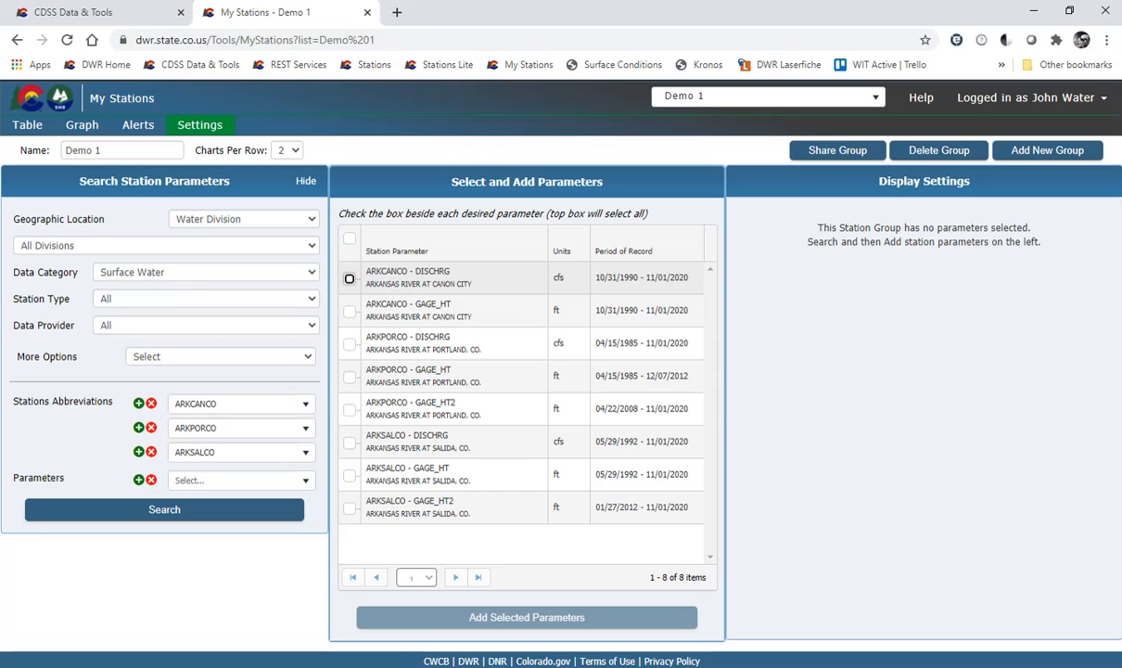
Select the discharge parameters of ARKCANCO and ARKSALCO in the search results.
left_click(349, 277)
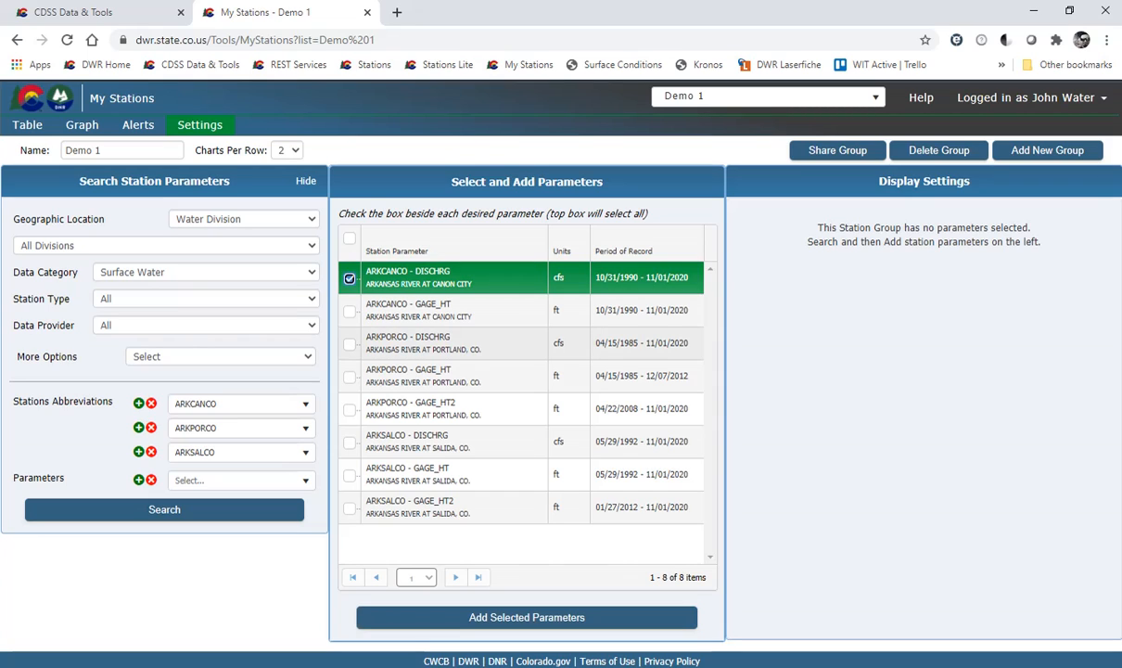
left_click(350, 442)
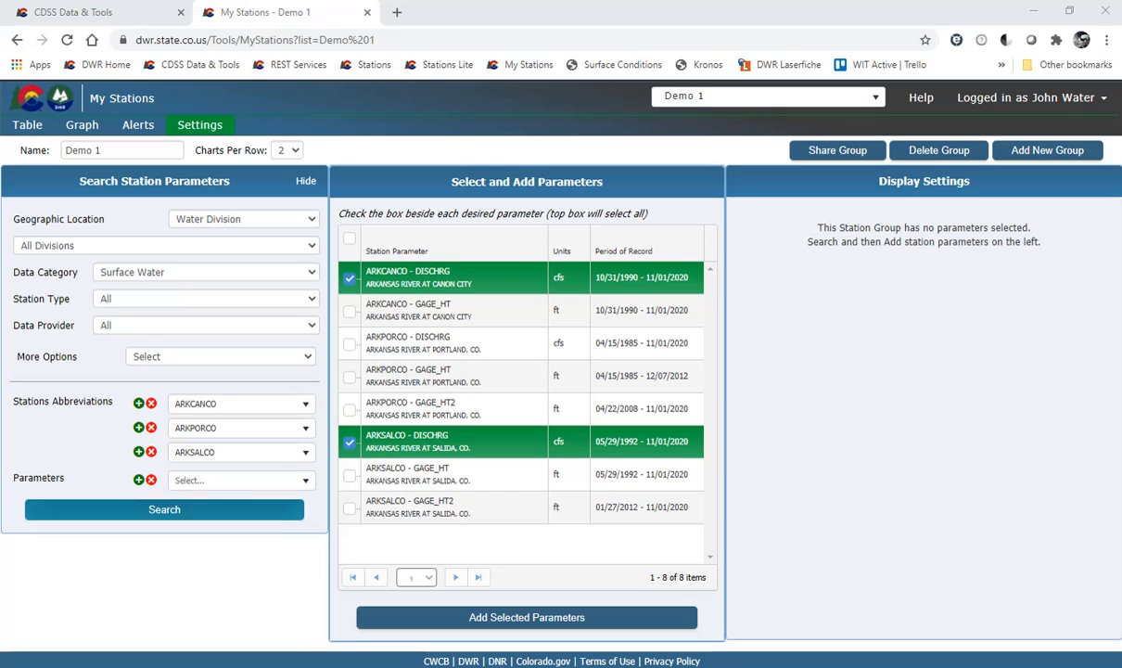
Include TCCKTCCO as a fourth station abbreviation and rerun the parameter search.
left_click(139, 452)
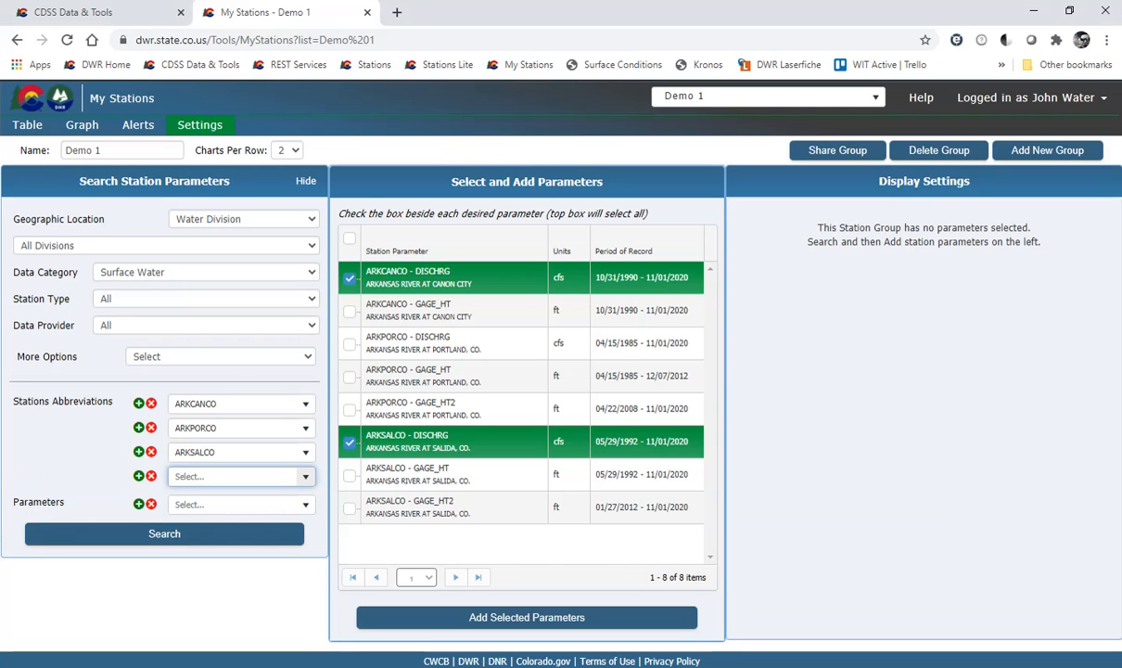
type("ttc")
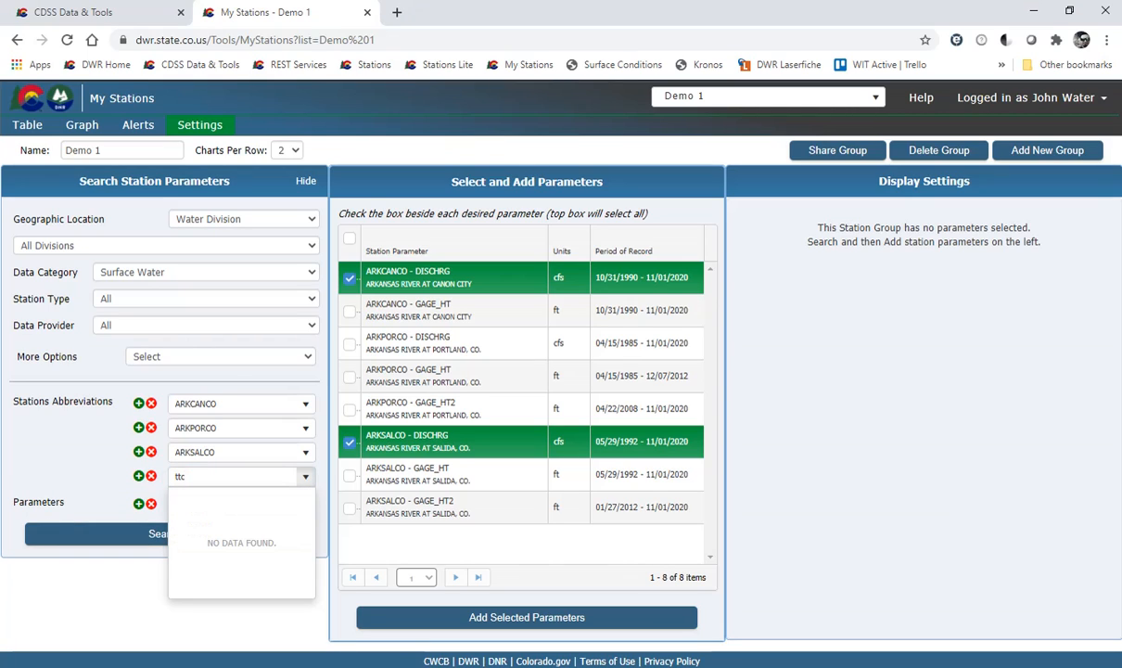
key("BackSpace")
key("BackSpace")
type("cco")
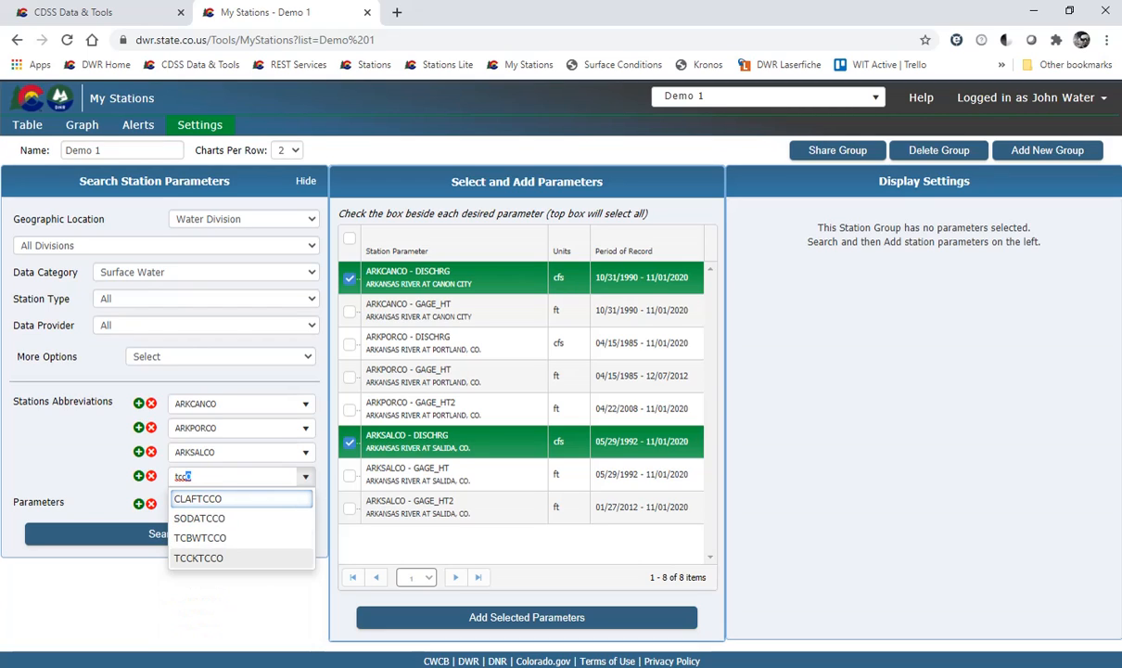
left_click(198, 558)
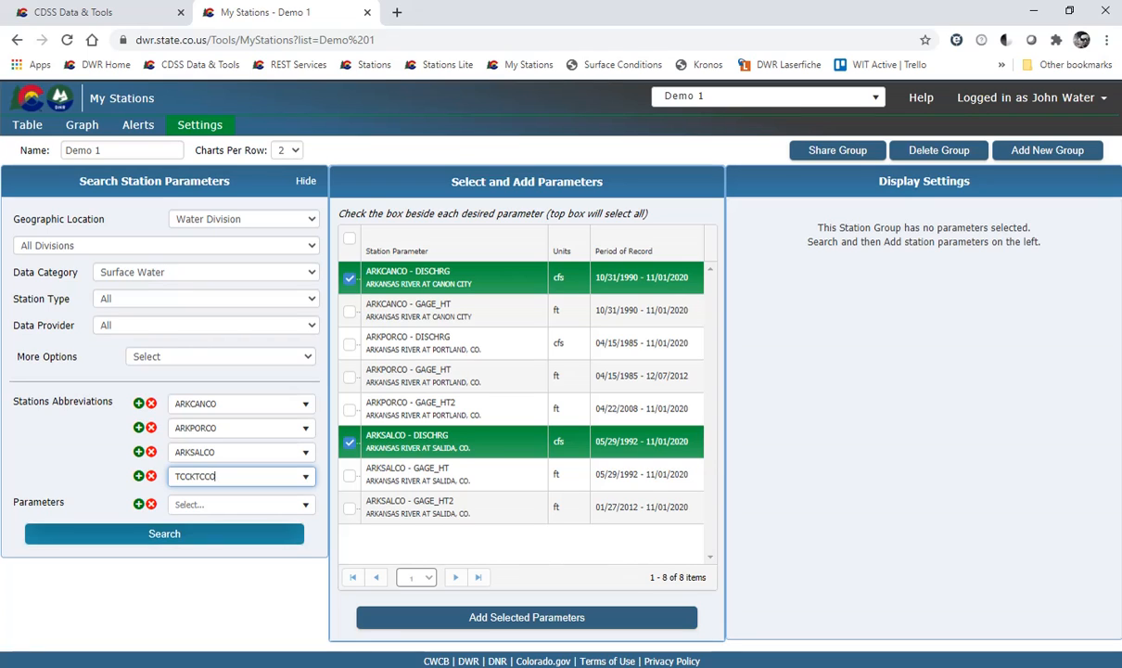
left_click(164, 533)
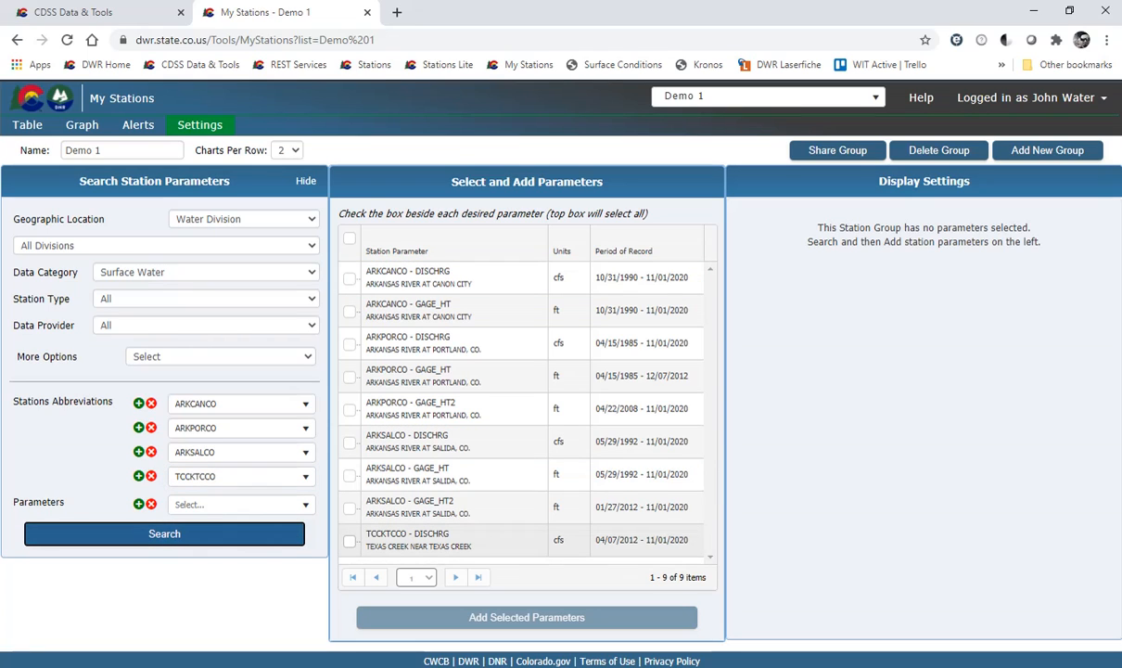
Add the DISCHRG parameters of TCCKTCCO, ARKCANCO, ARKPORCO and ARKSALCO to the group and hide the station parameter search.
left_click(349, 541)
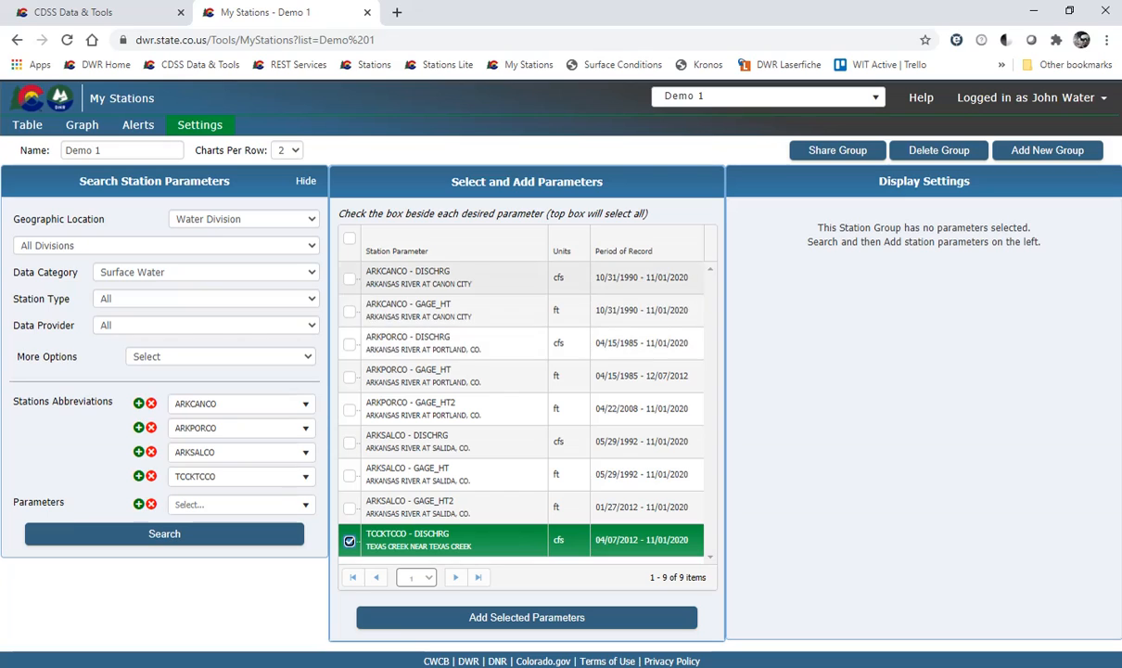
left_click(349, 278)
left_click(349, 343)
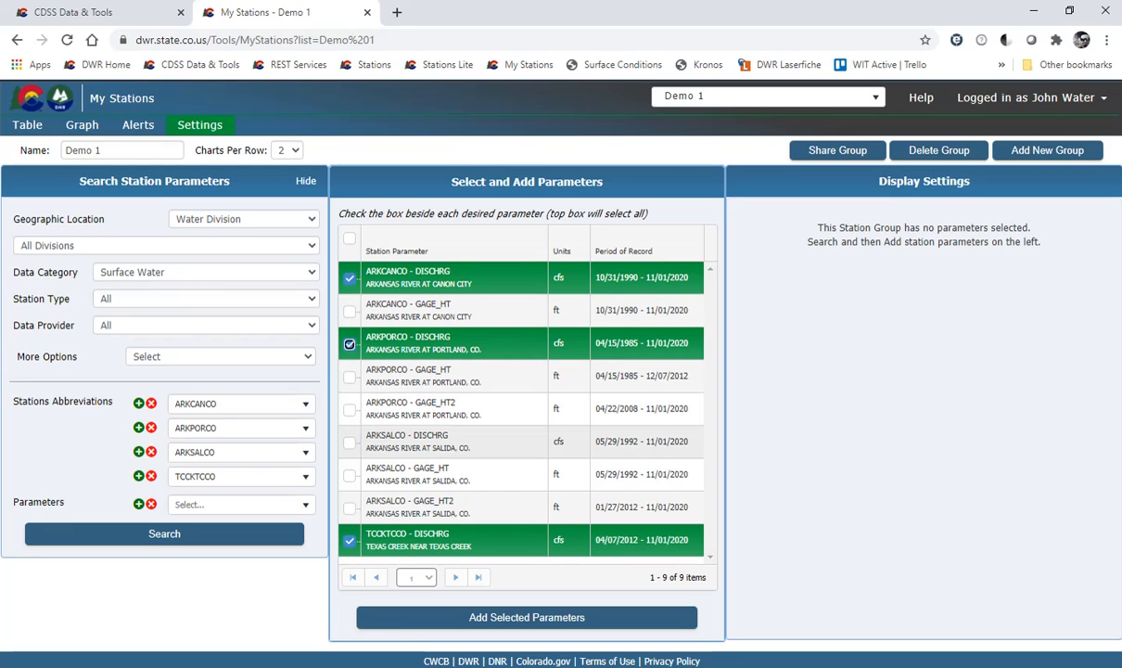
left_click(349, 442)
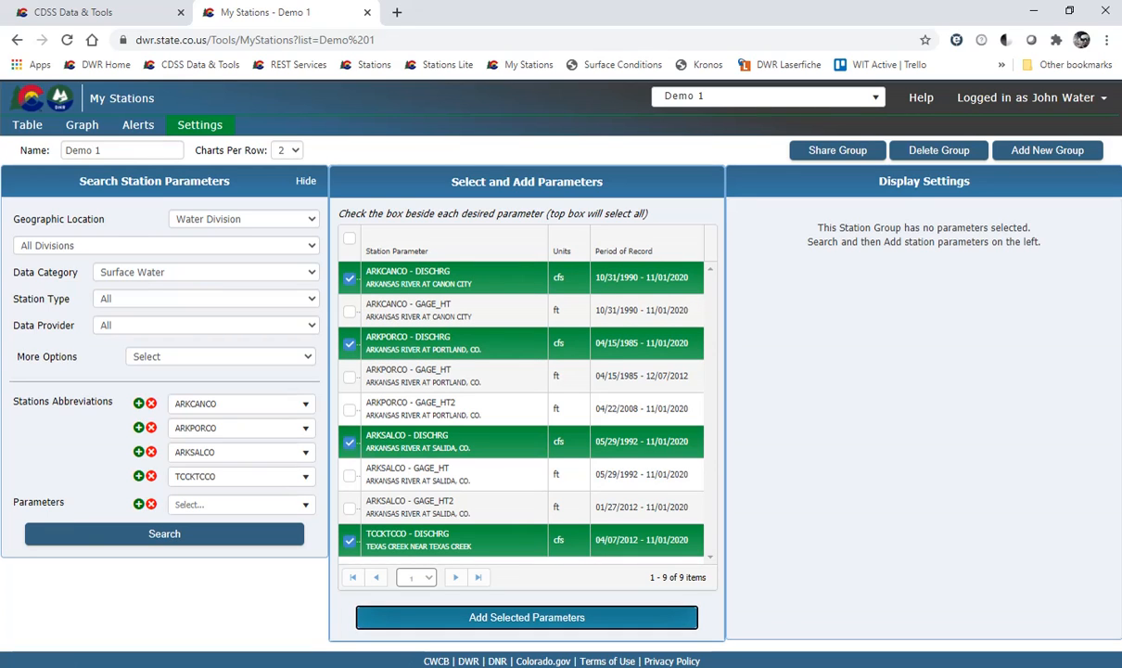
left_click(524, 616)
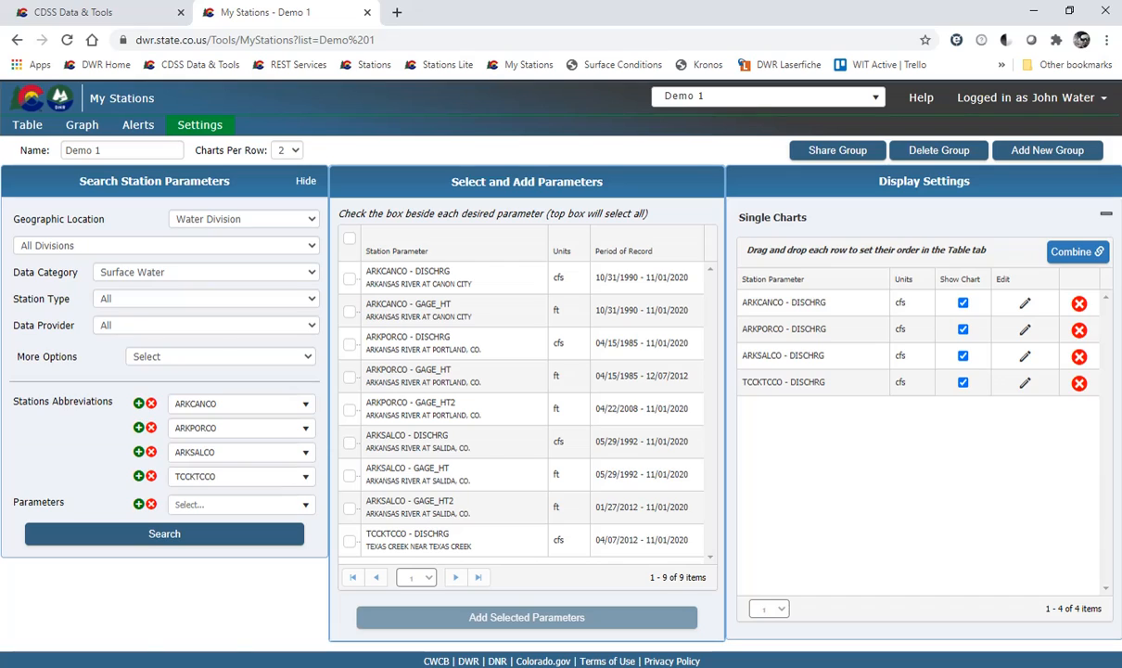
left_click(305, 180)
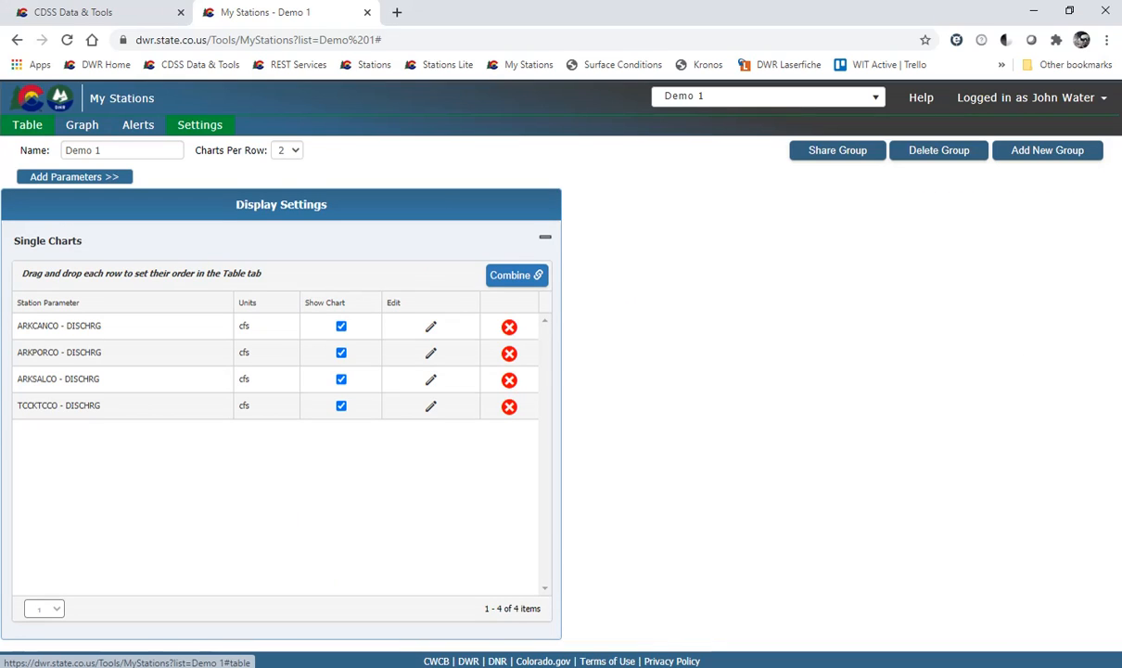
View the Demo 1 group's station data as a table and as graphs.
left_click(27, 124)
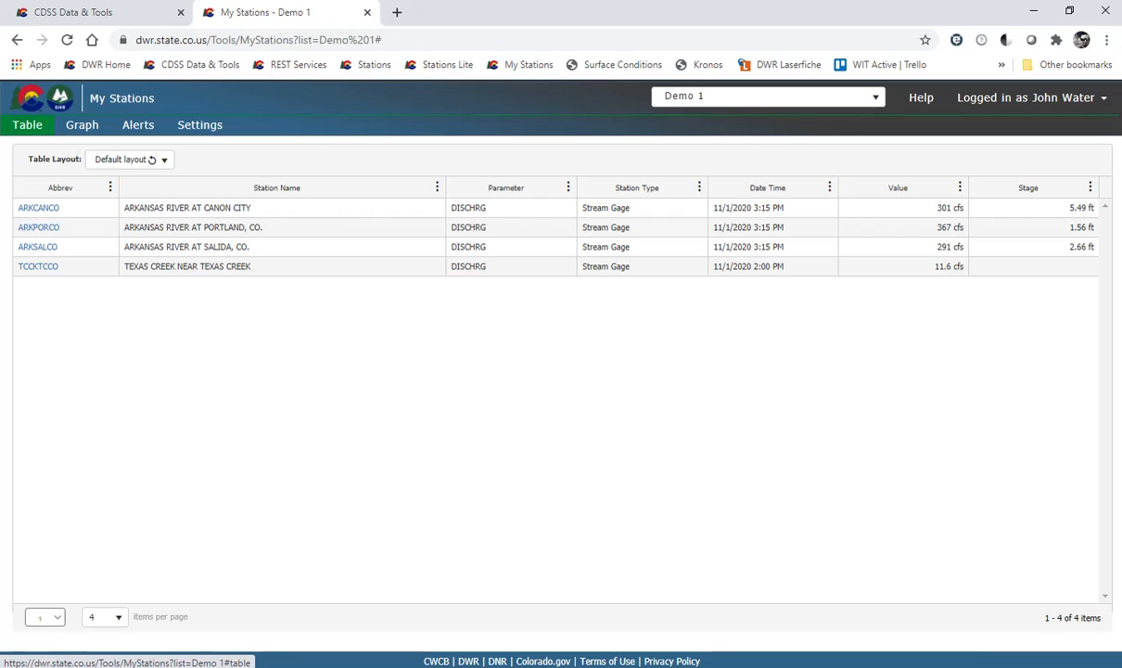
left_click(82, 124)
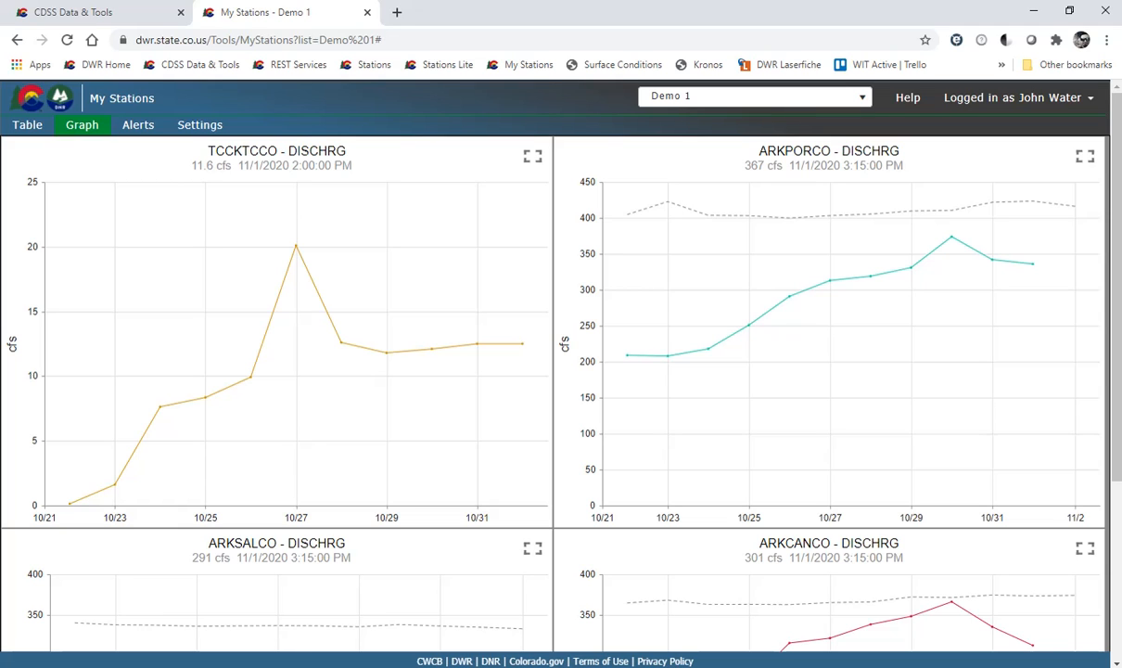
Set the TCCKTCCO discharge chart to the last 30 days and turn off its historical discharge.
left_click(276, 151)
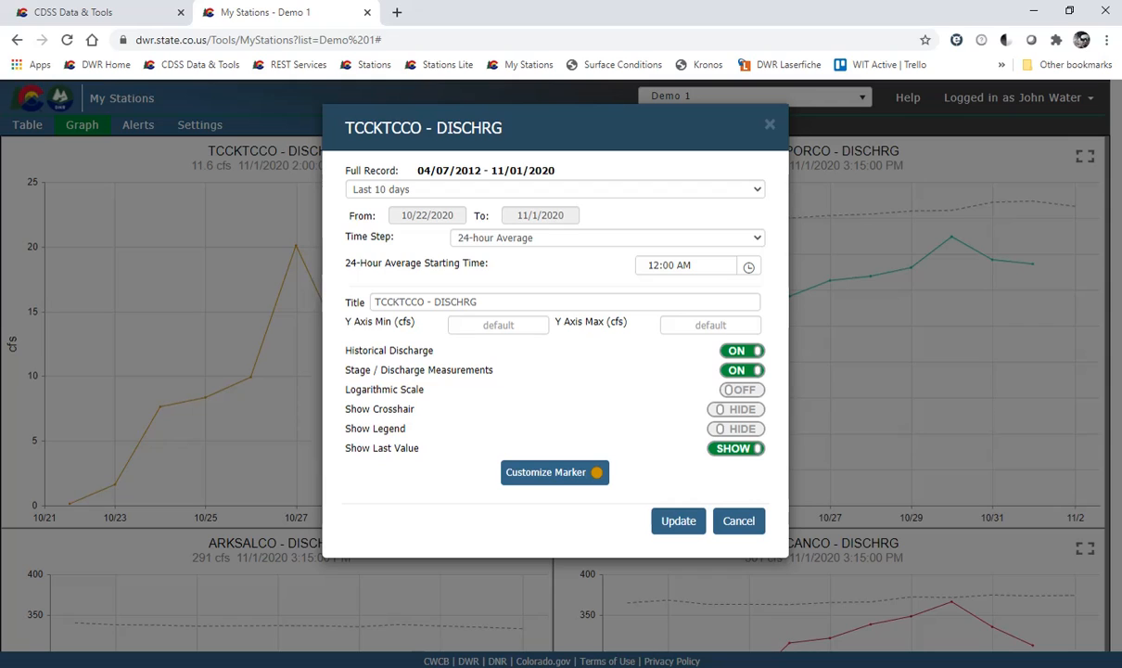
left_click(555, 190)
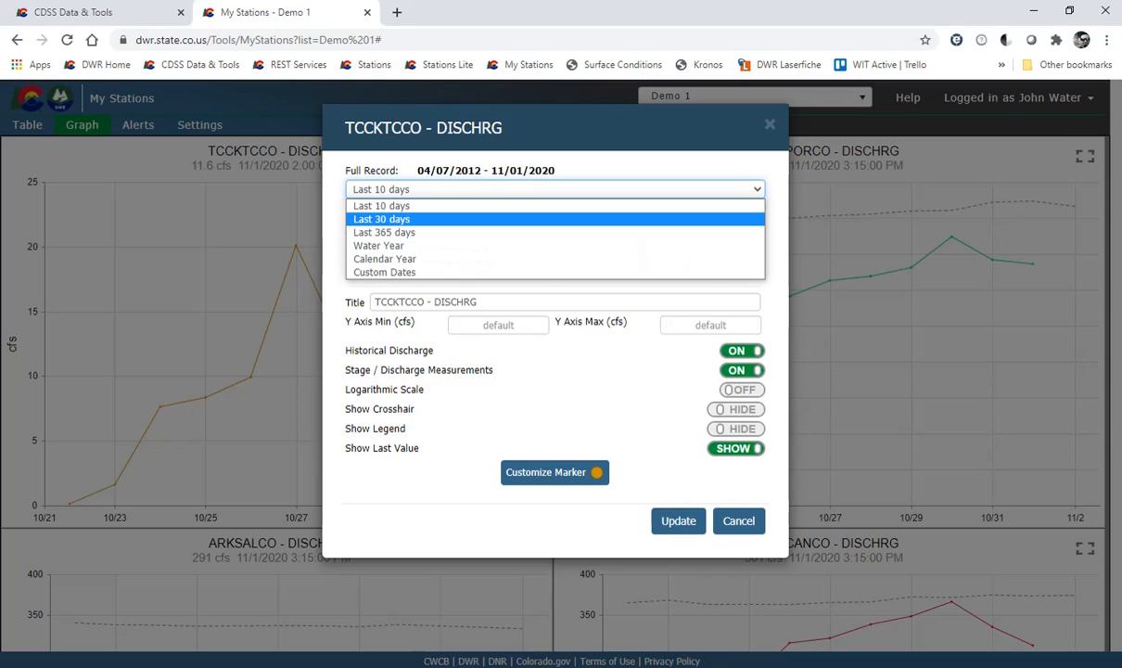
left_click(555, 218)
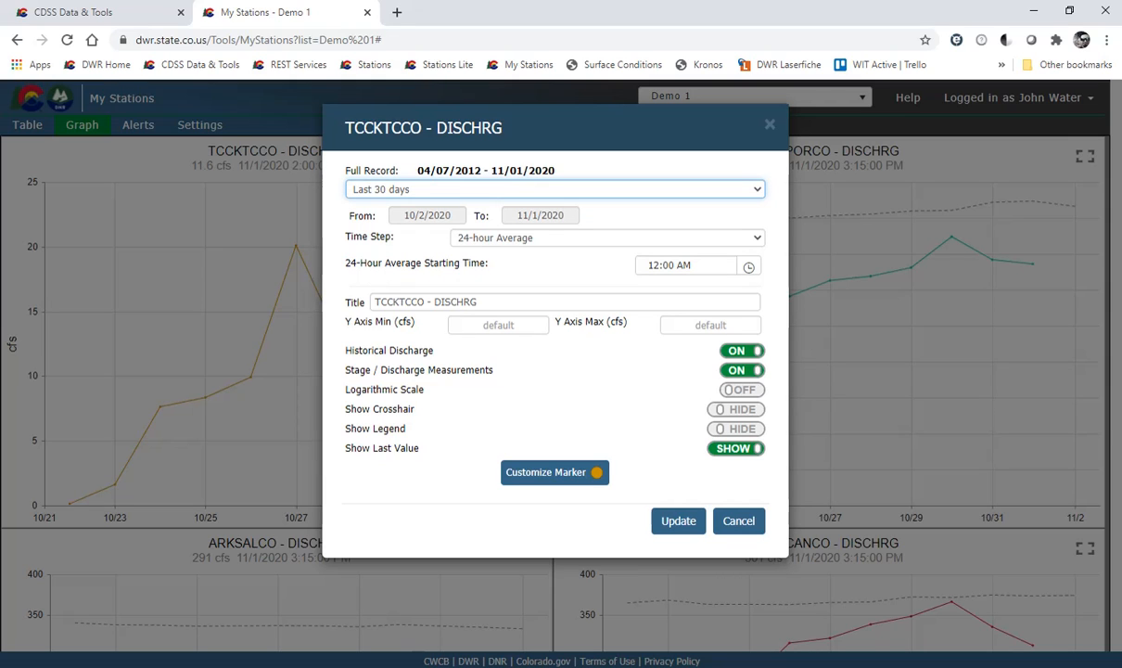
left_click(742, 350)
left_click(554, 472)
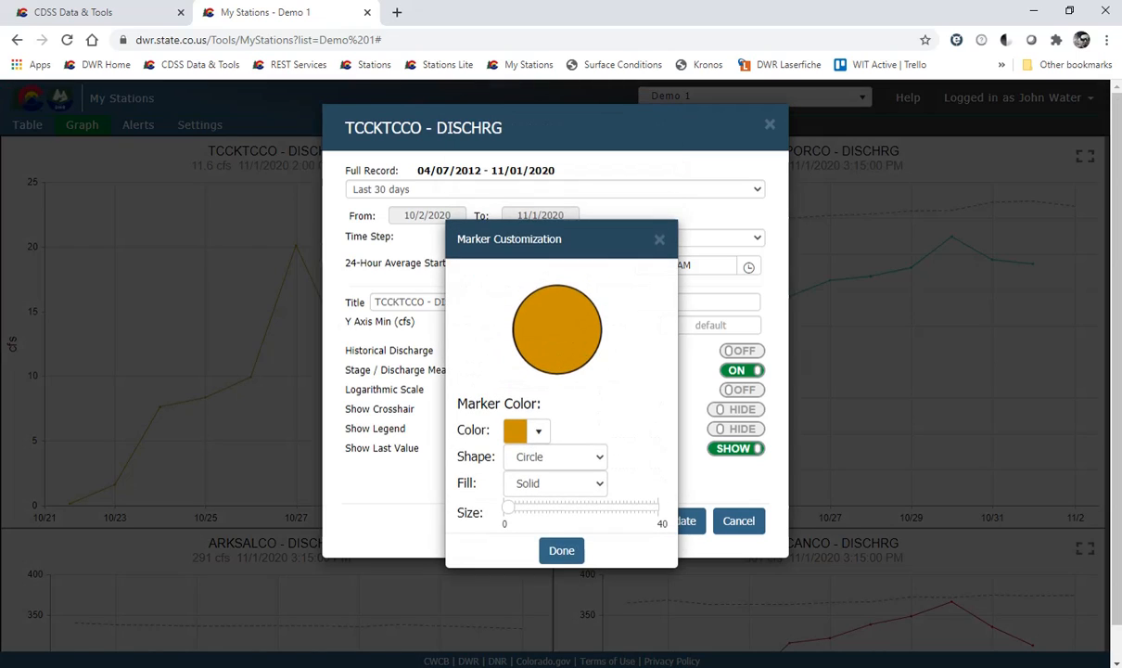
left_click(561, 550)
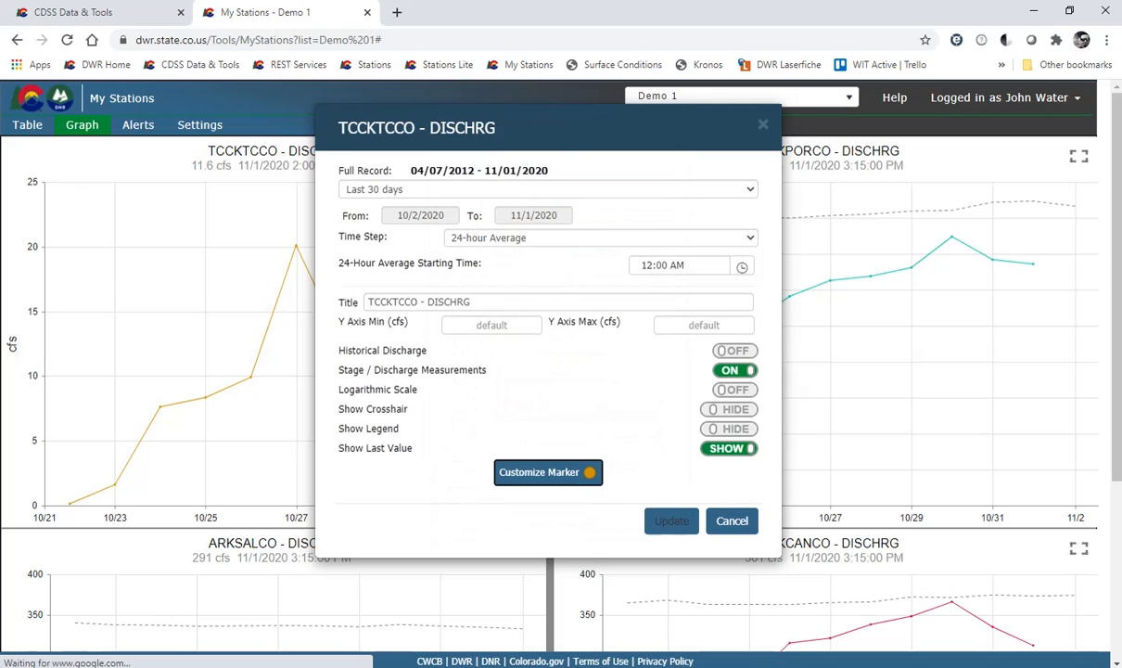
left_click(672, 520)
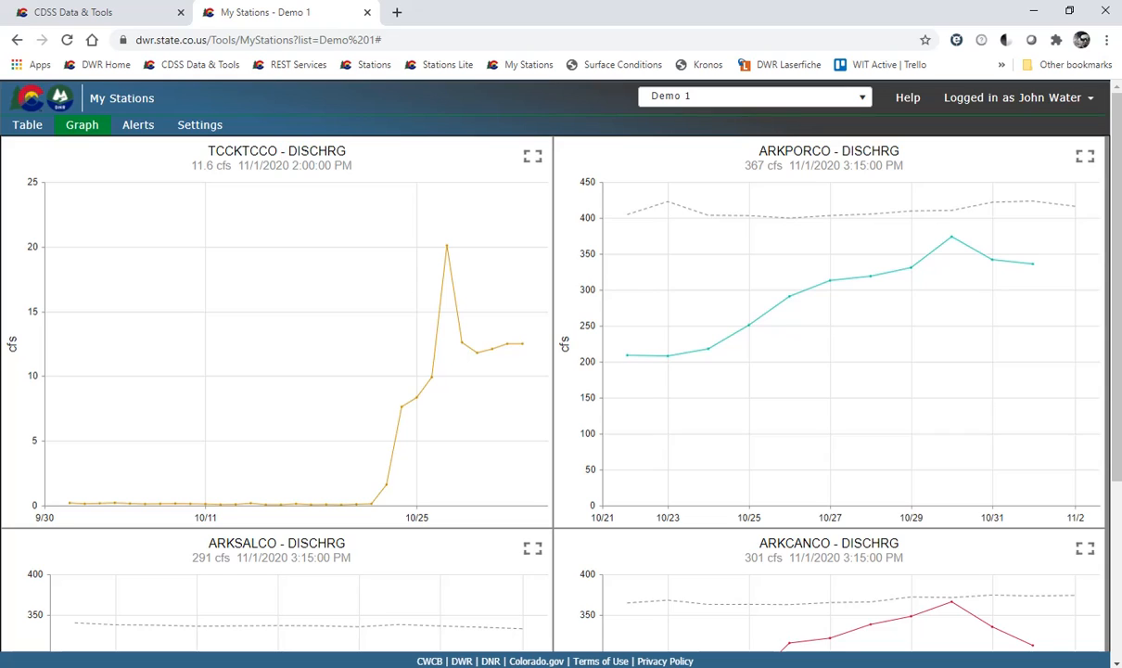
Move the ARKCANCO discharge chart to the first position, ahead of the TCCKTCCO chart.
scroll(557, 370, "down", 2)
left_click_drag(828, 468, 227, 42)
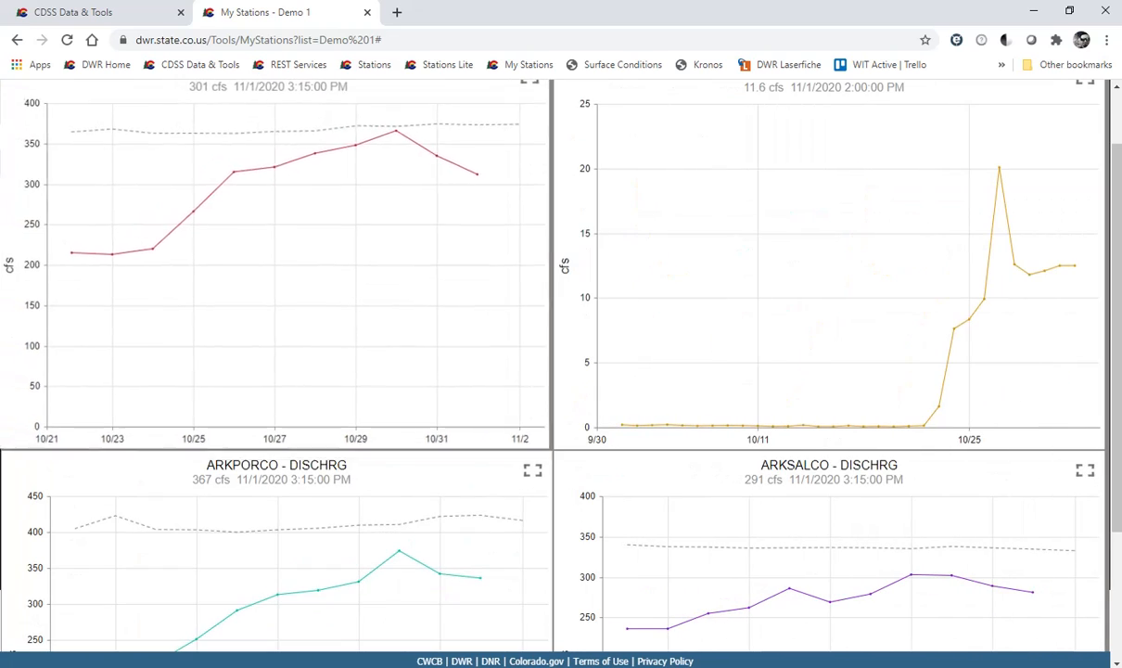
scroll(556, 371, "up", 2)
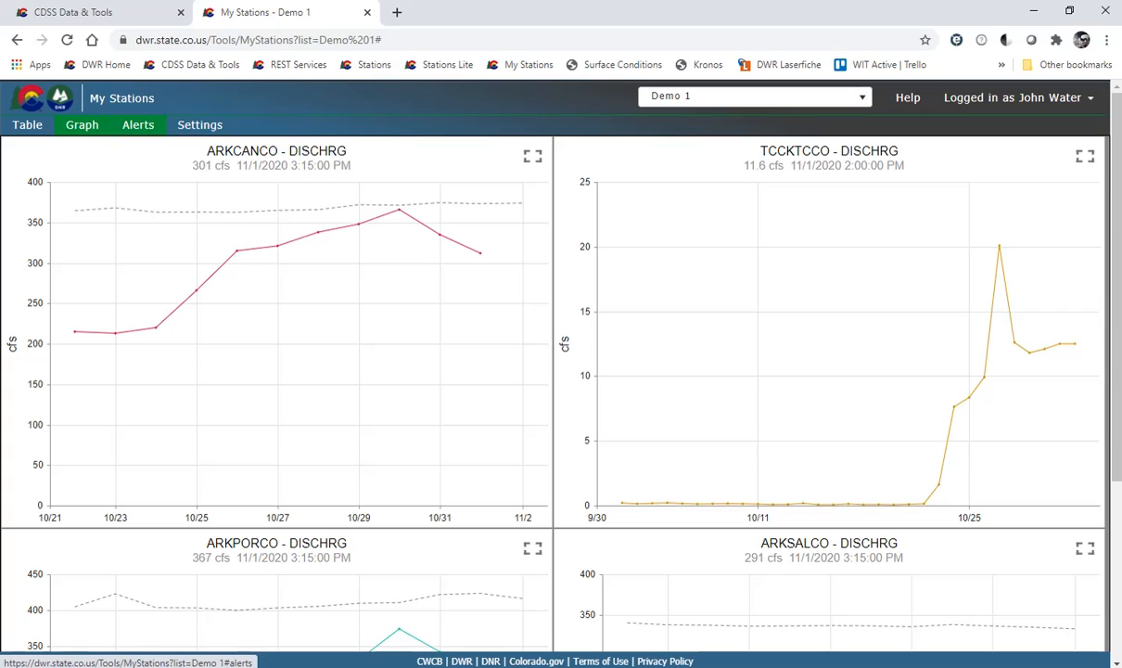
Combine the ARKCANCO, ARKPORCO, ARKSALCO and TCCKTCCO discharge parameters into one combined chart in the group's settings.
left_click(200, 125)
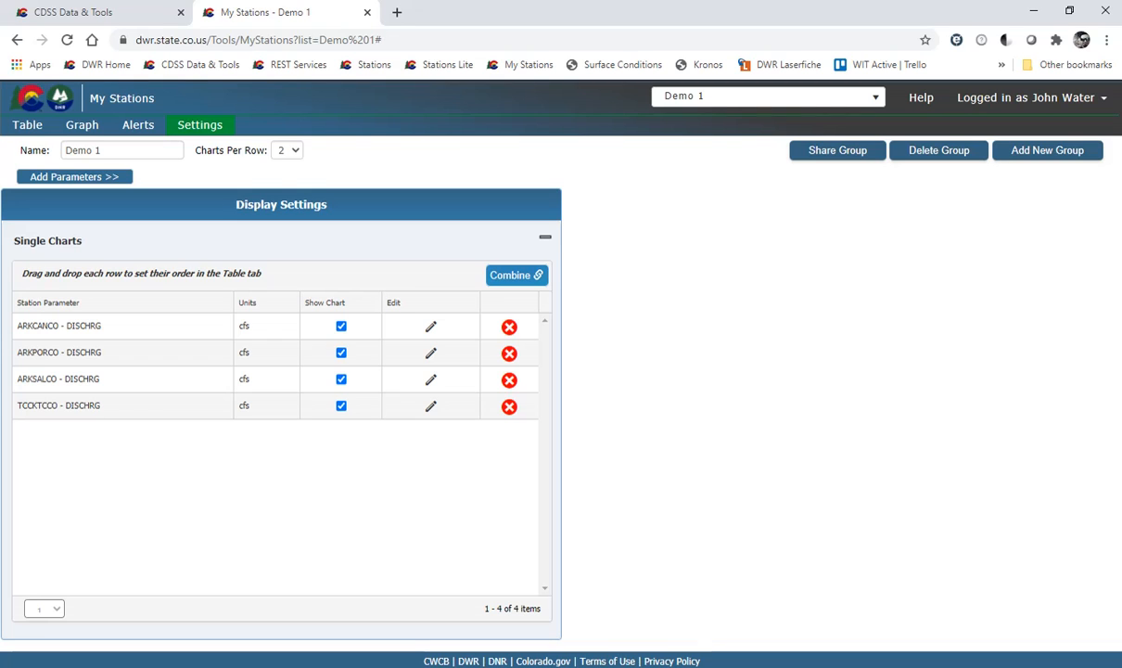
left_click(515, 274)
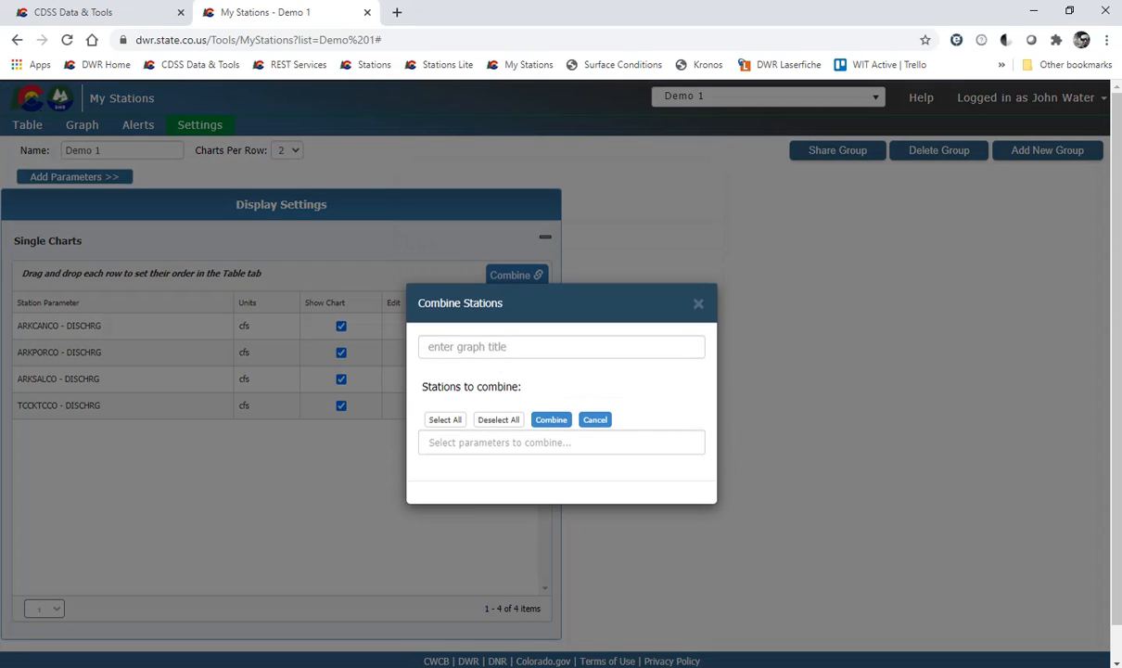
left_click(515, 347)
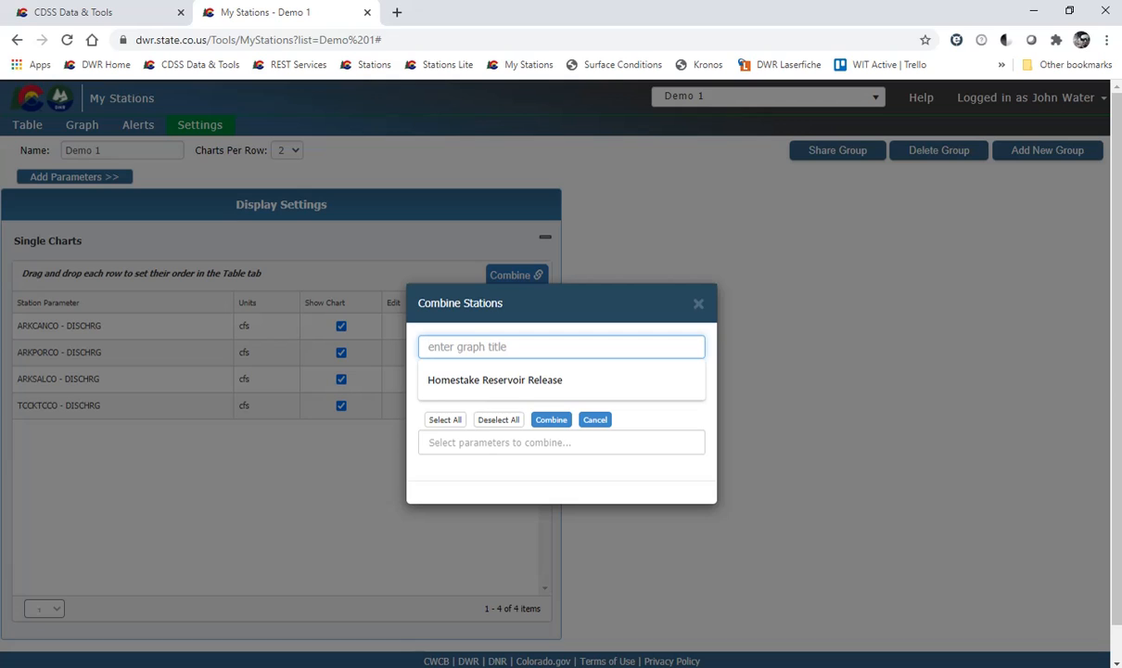
type("Combined")
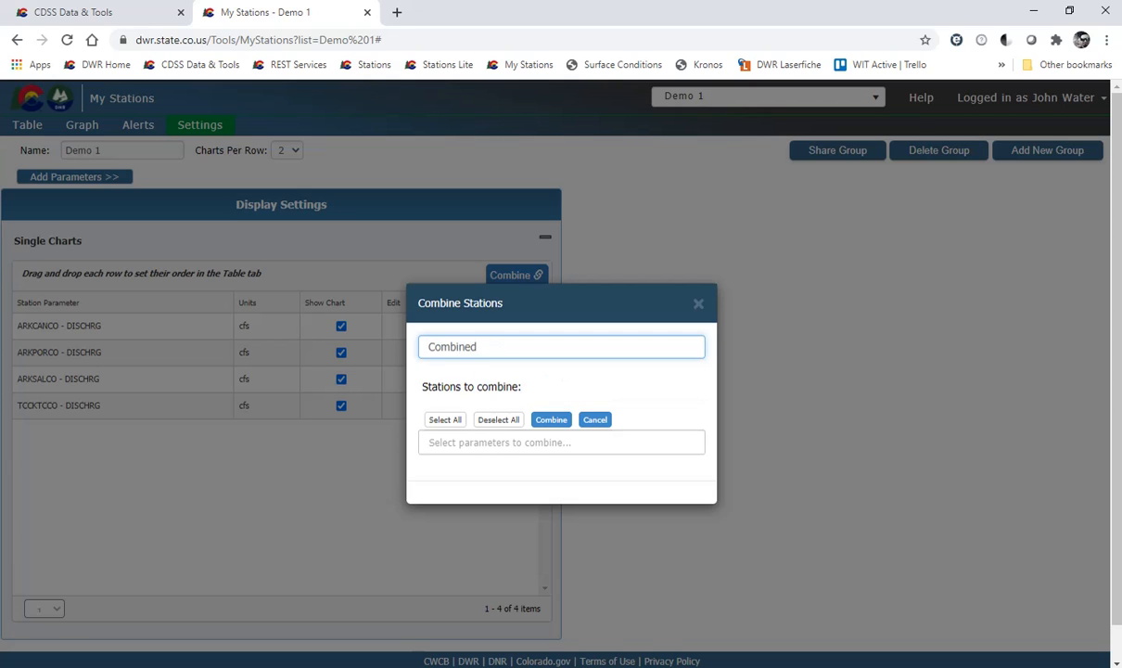
left_click(445, 419)
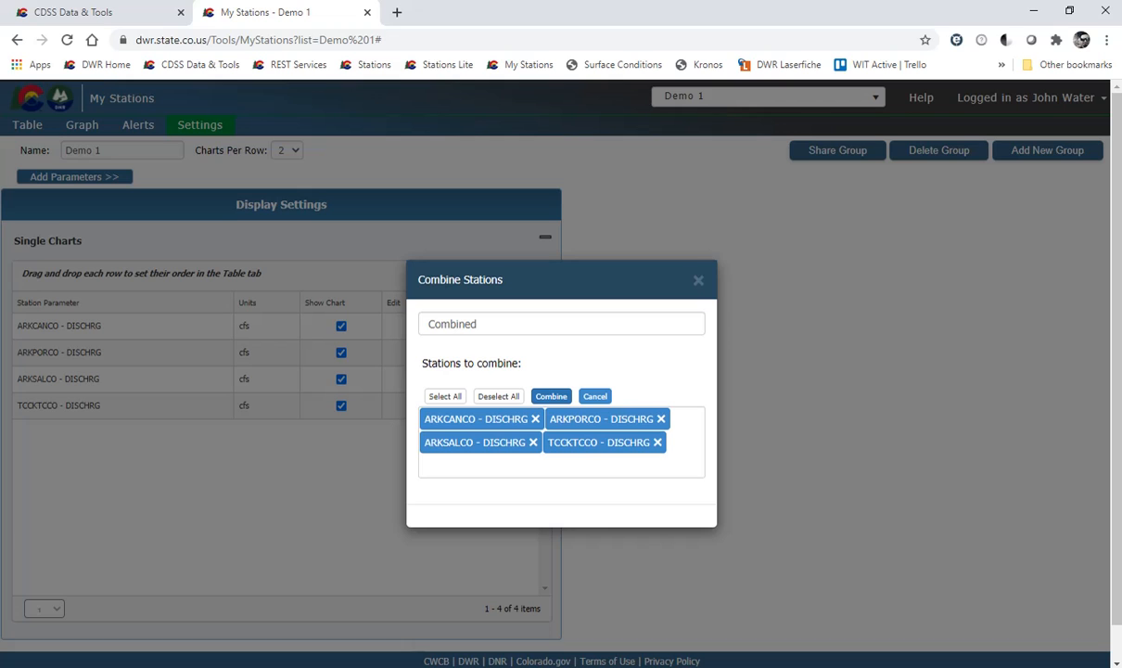
left_click(535, 420)
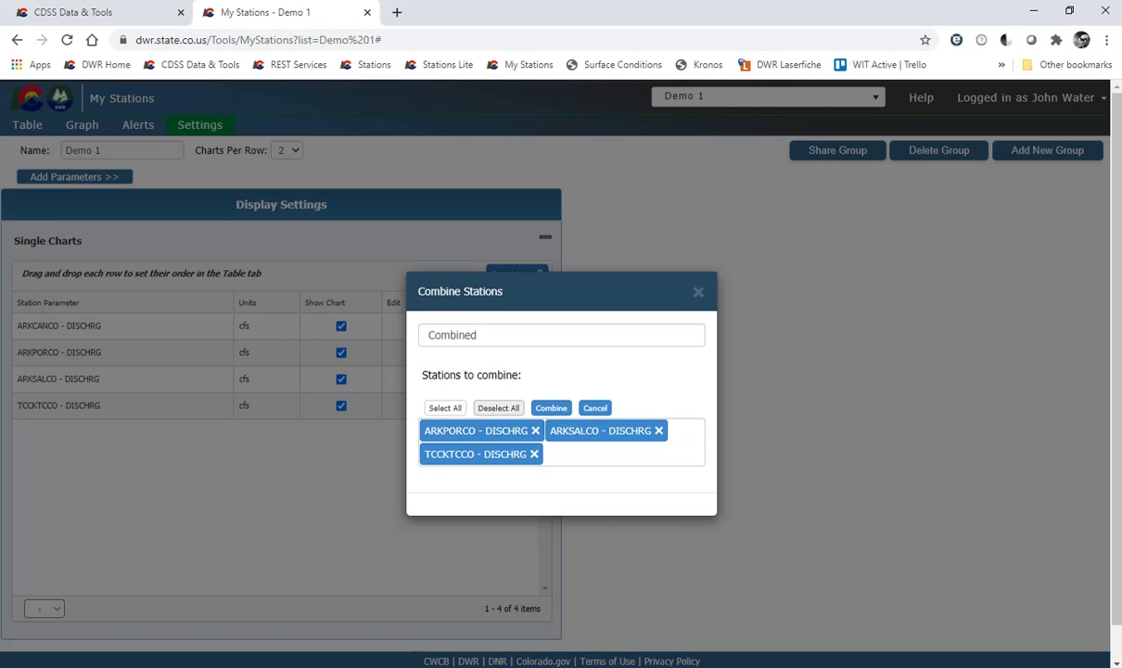
left_click(497, 408)
left_click(445, 419)
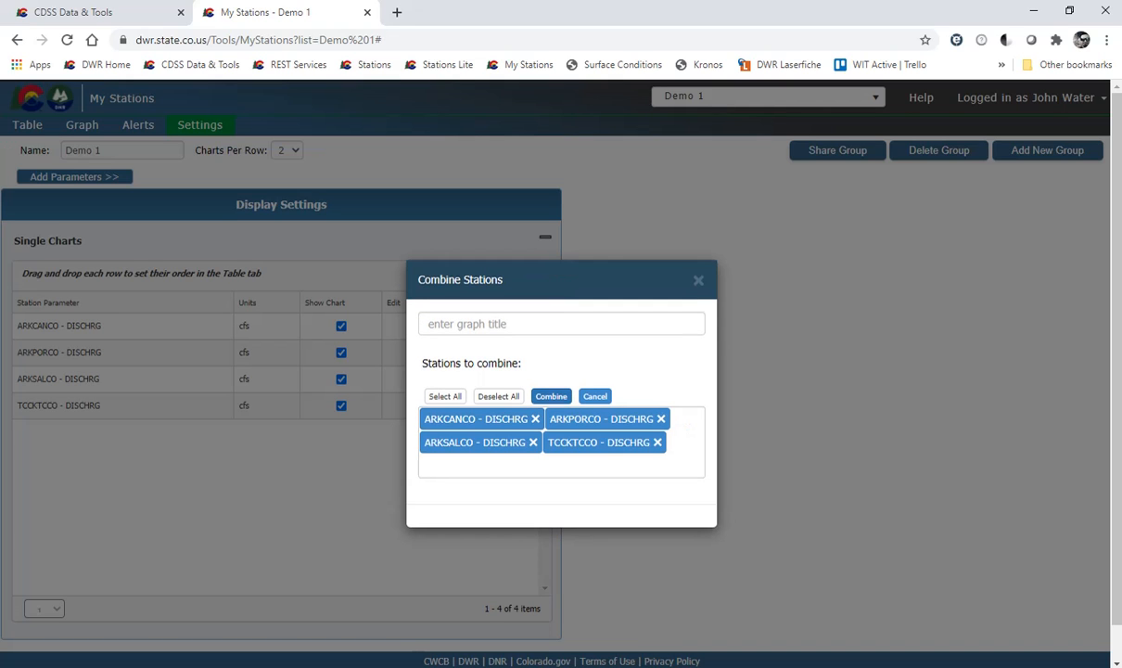
left_click(551, 396)
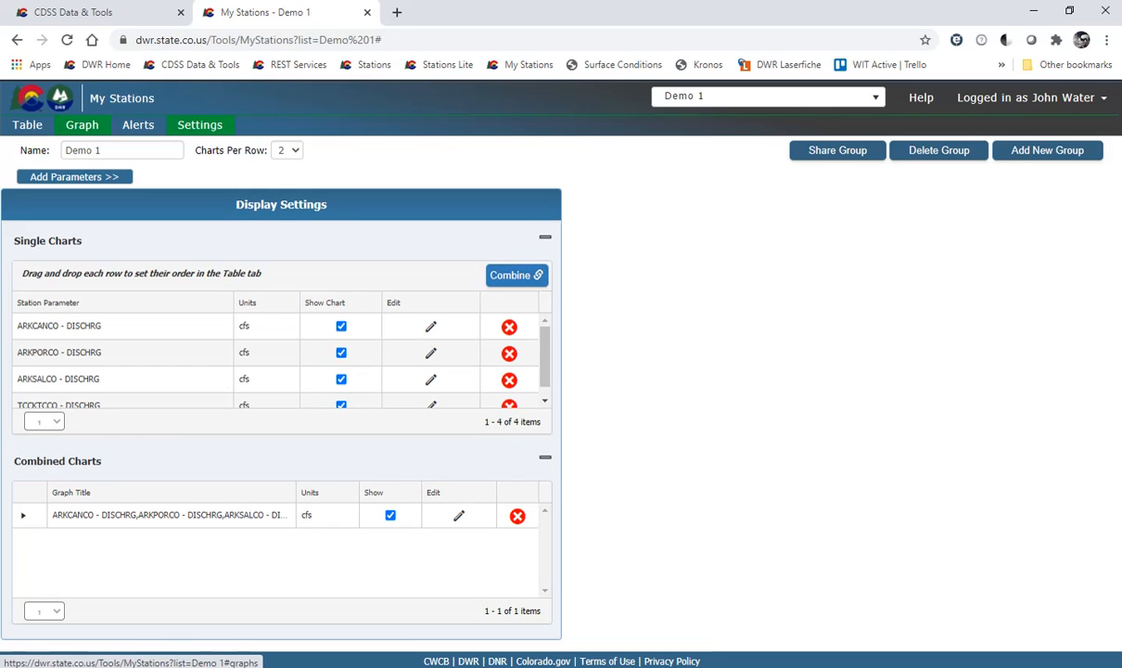
Move the combined discharge chart to the first position among the graphs and set its period to the last 30 days.
left_click(81, 124)
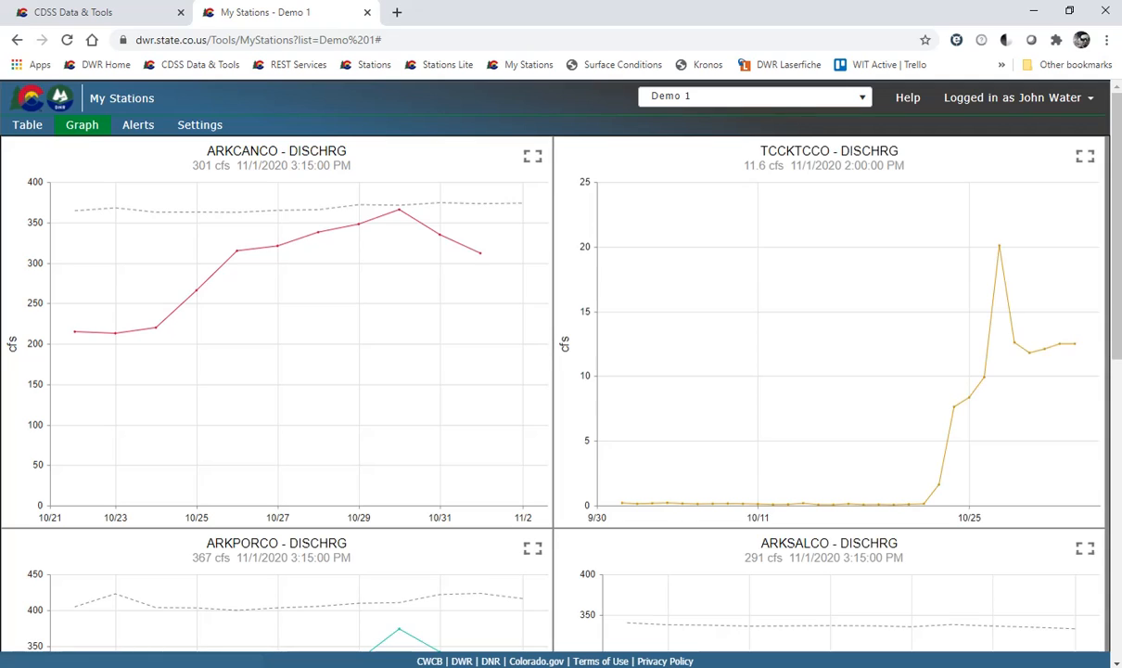
scroll(557, 371, "down", 7)
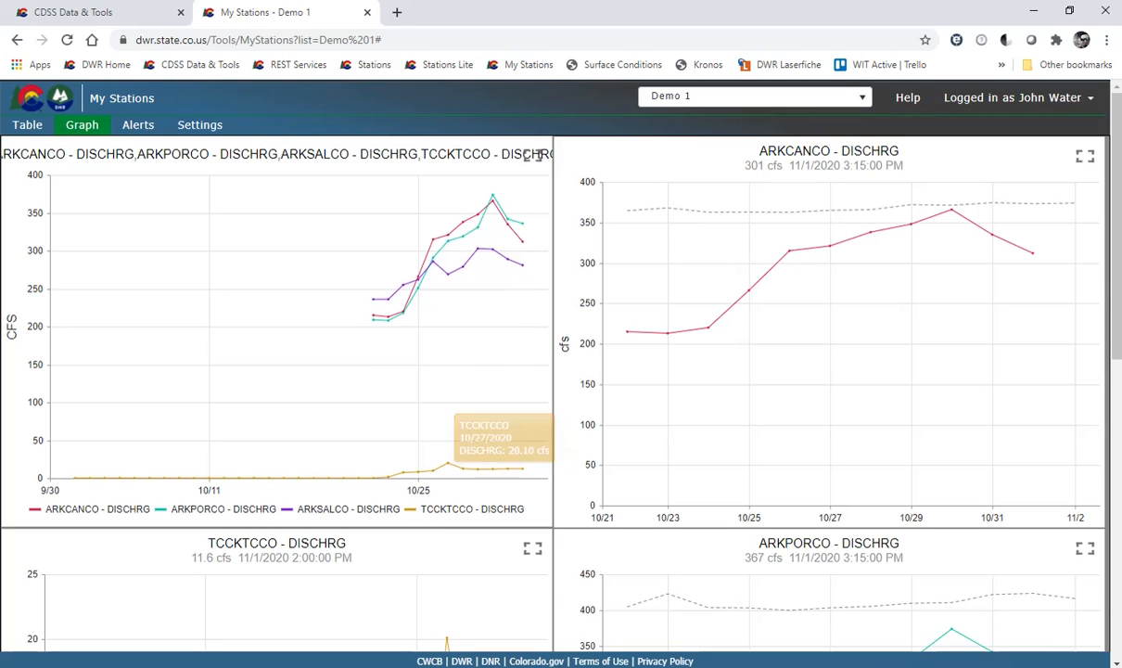
left_click(534, 156)
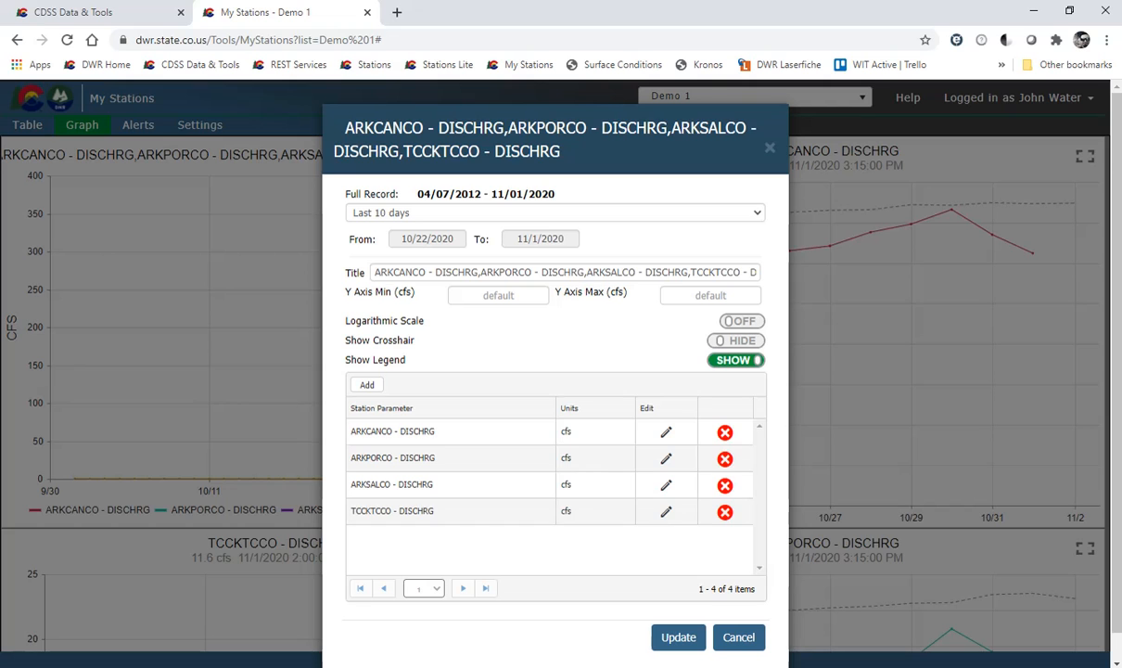
left_click(556, 213)
left_click(382, 243)
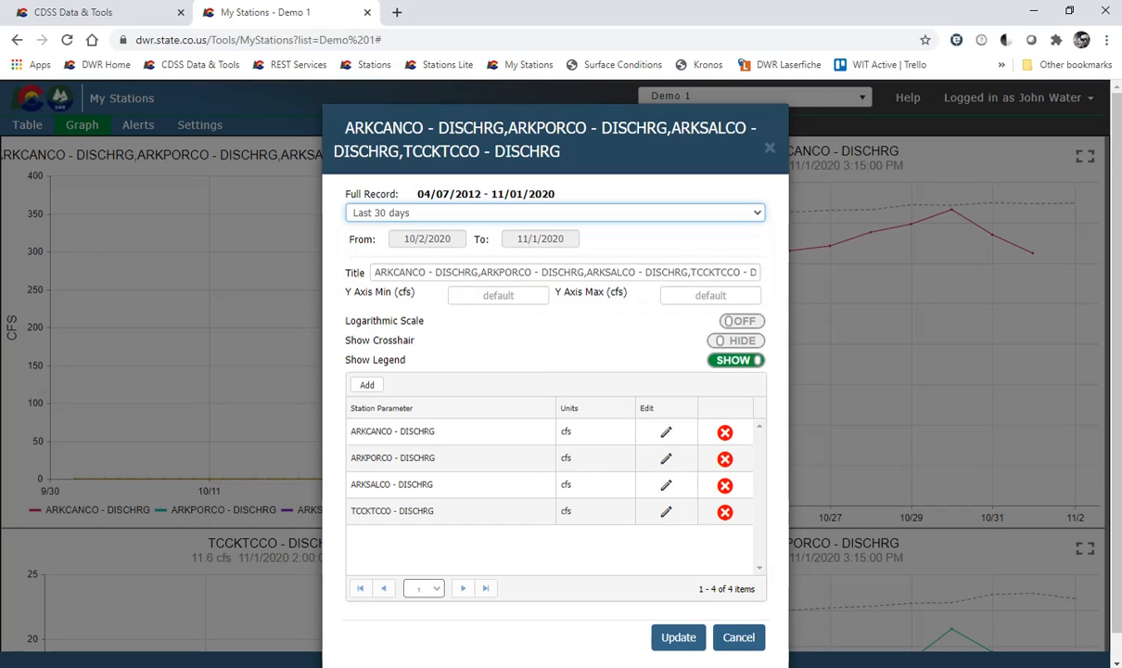
left_click(677, 637)
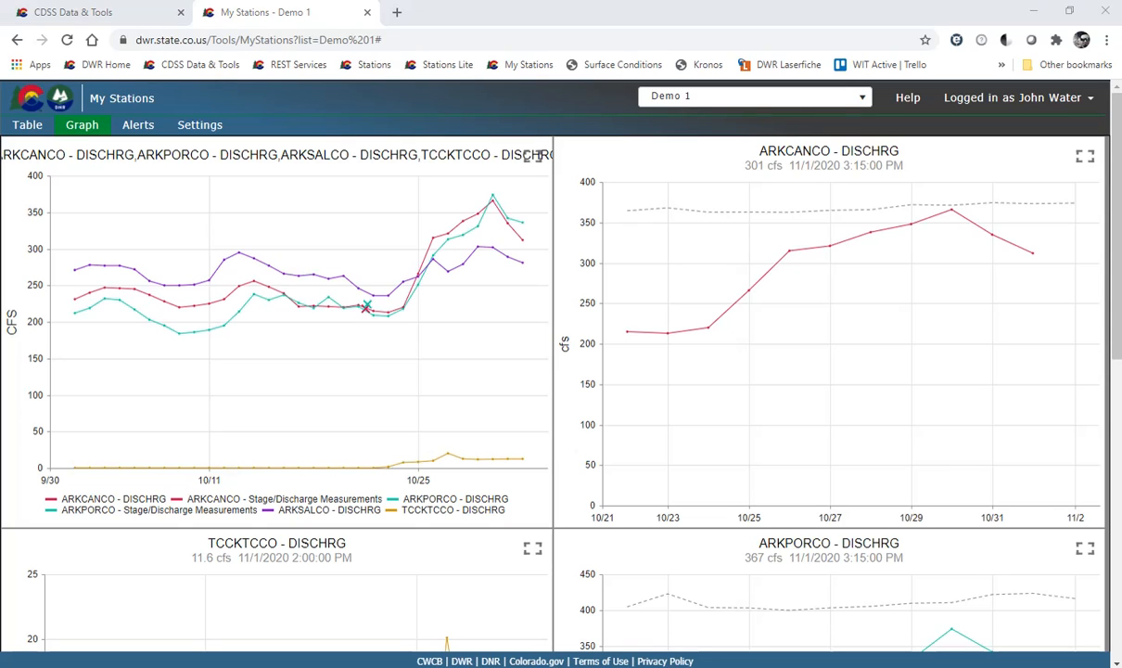
Show the group's station table and switch its layout to User setting 1.
left_click(27, 125)
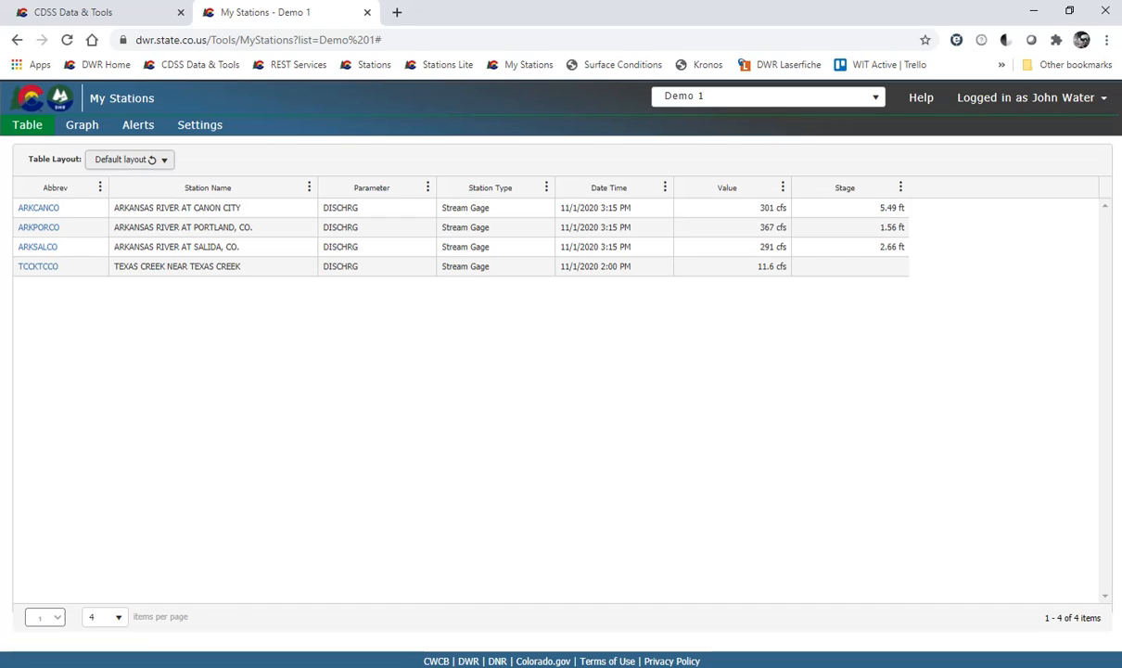
left_click(128, 159)
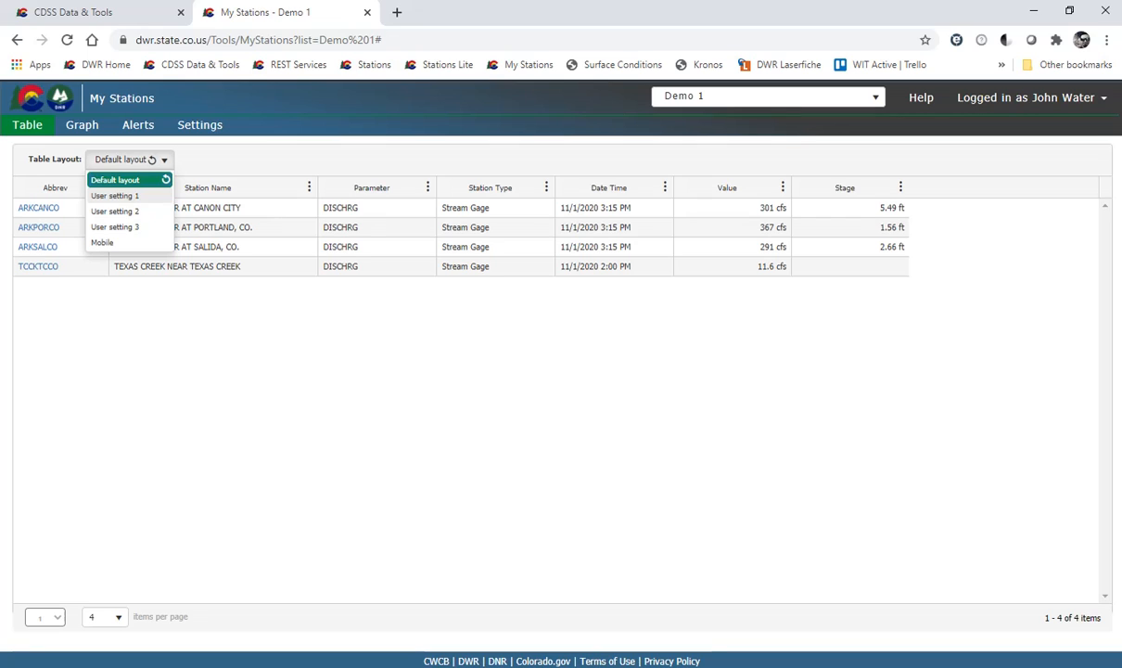
left_click(115, 196)
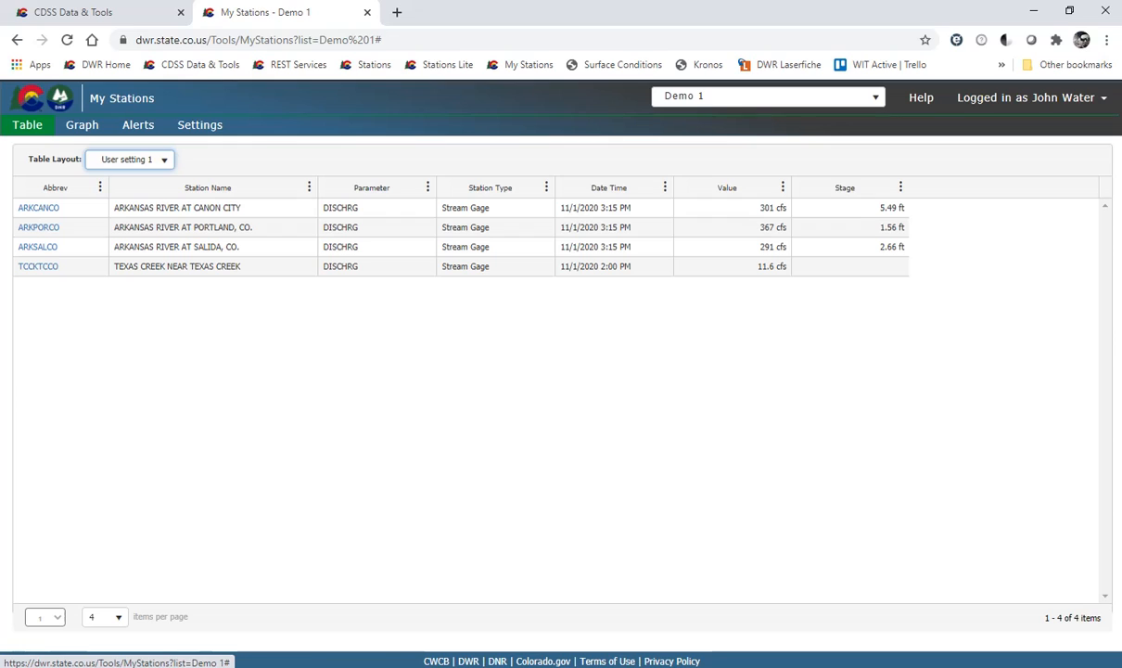
left_click(137, 159)
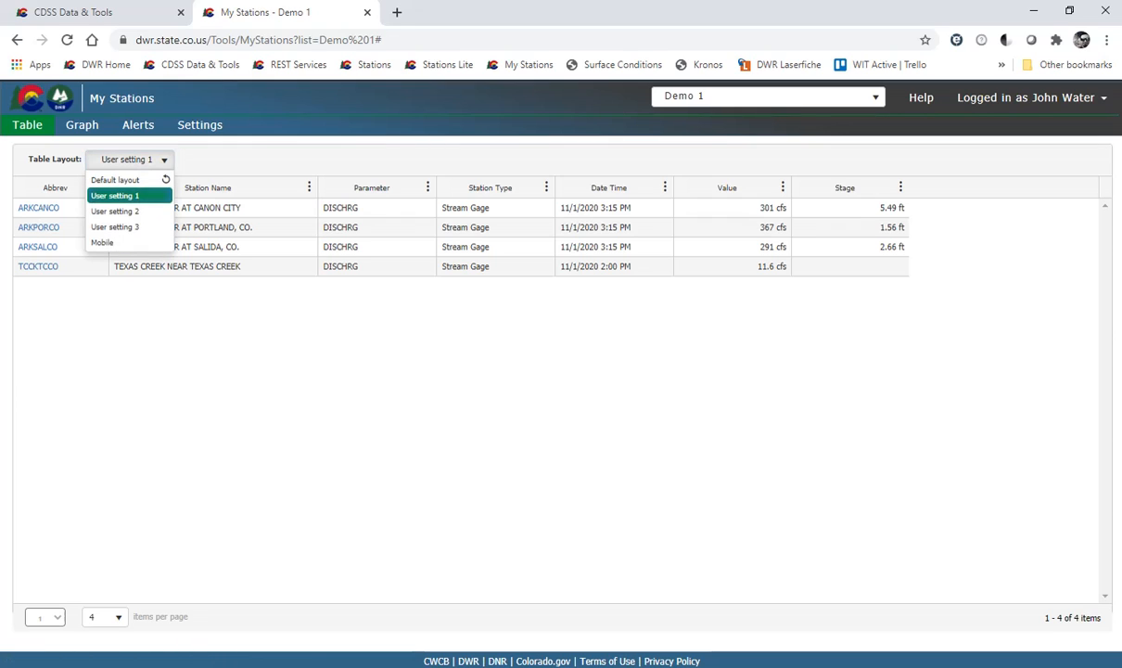
left_click(137, 160)
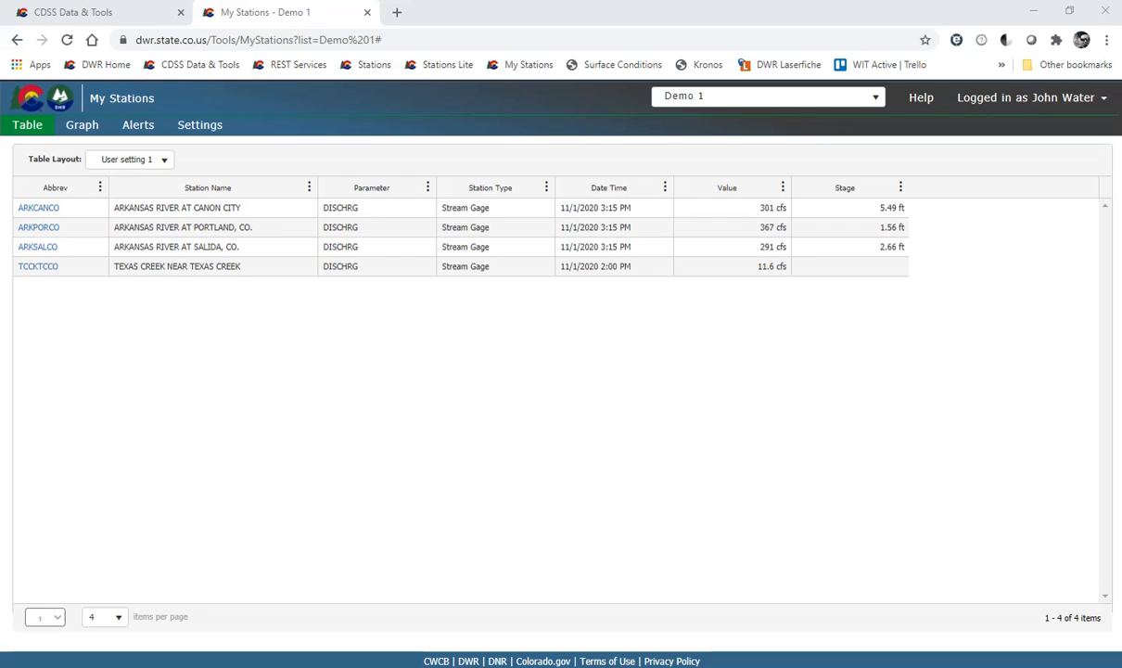
Add the Water Source and Stream Mile columns to the station table and move them behind the Stage column.
left_click(900, 187)
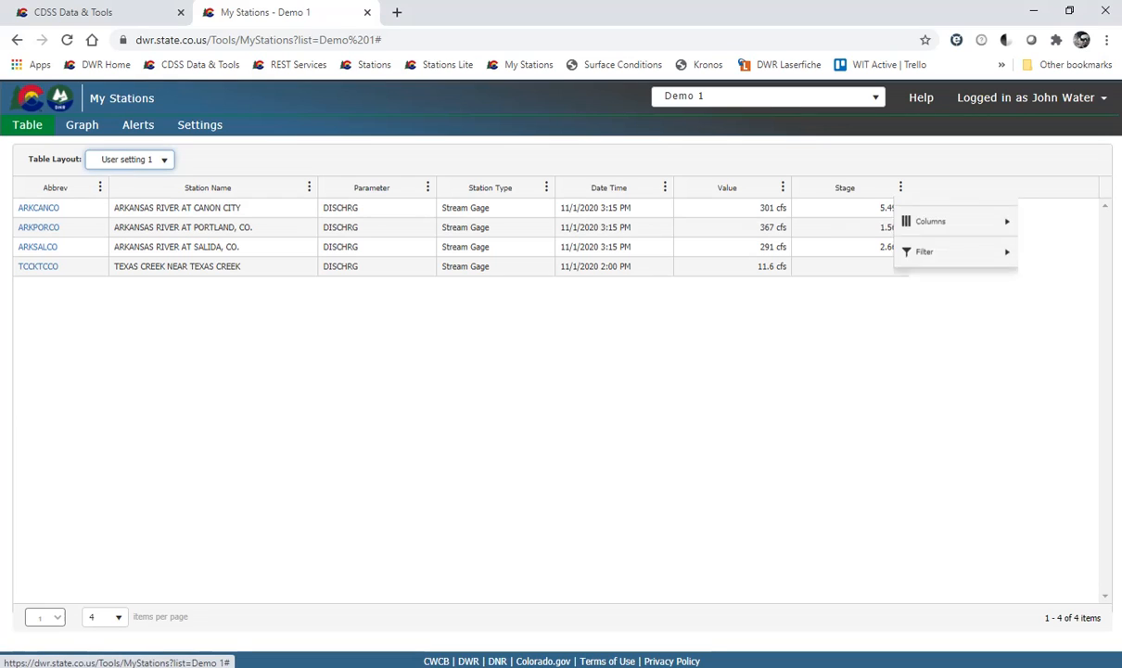
mouse_move(931, 271)
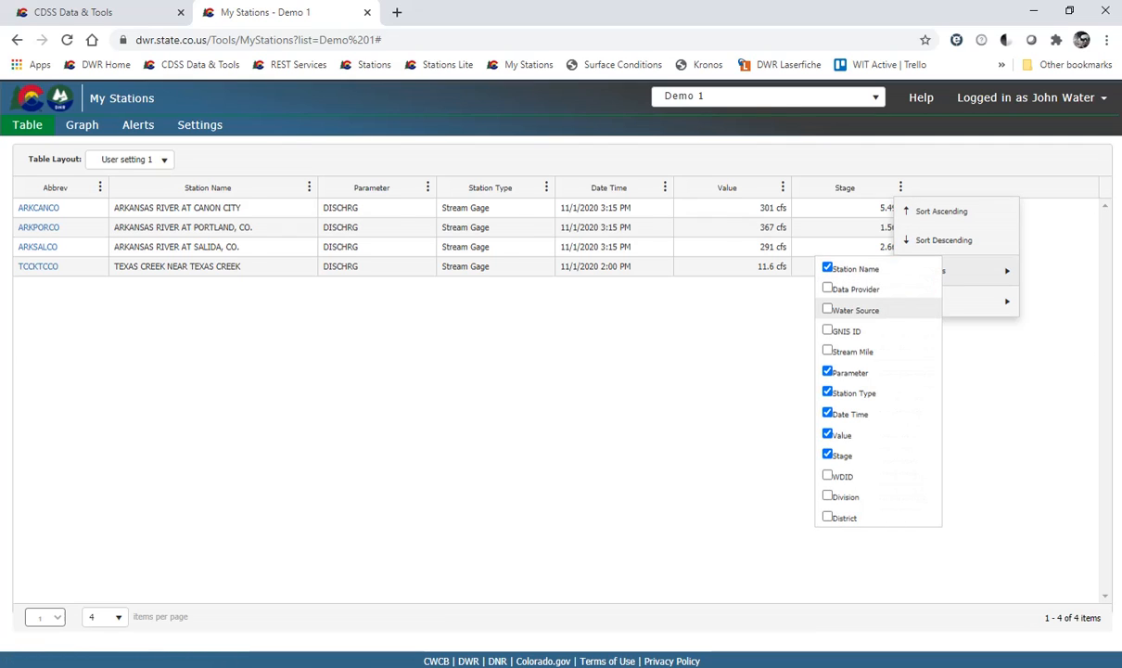
left_click(853, 310)
left_click(851, 351)
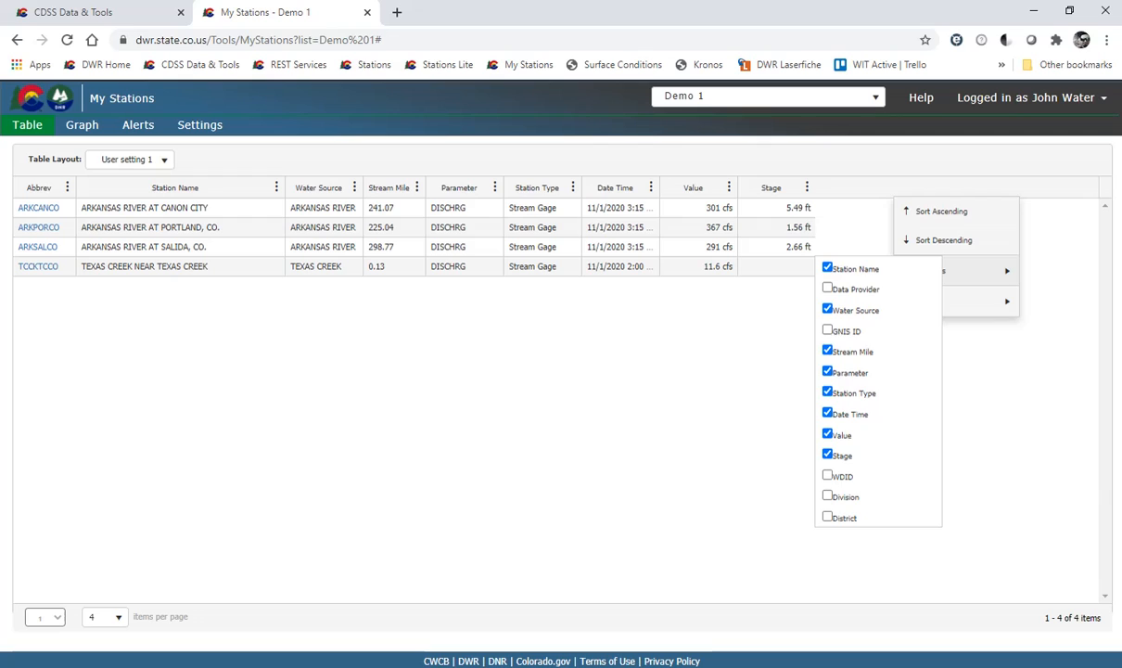
left_click(723, 348)
left_click_drag(340, 203, 784, 190)
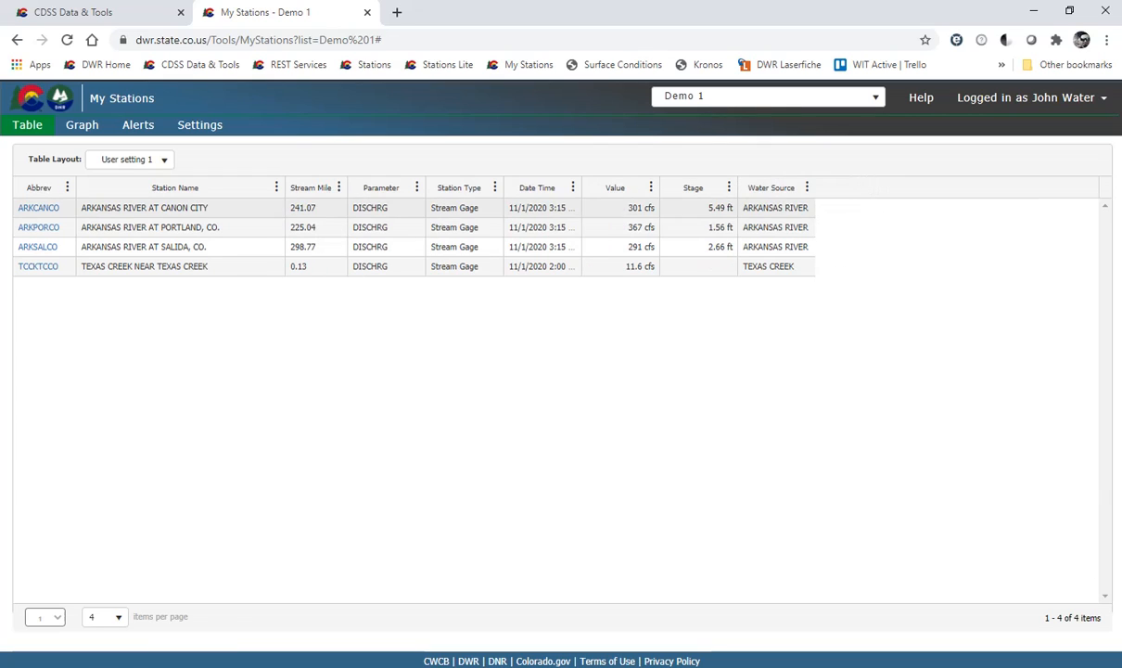
left_click_drag(311, 187, 803, 188)
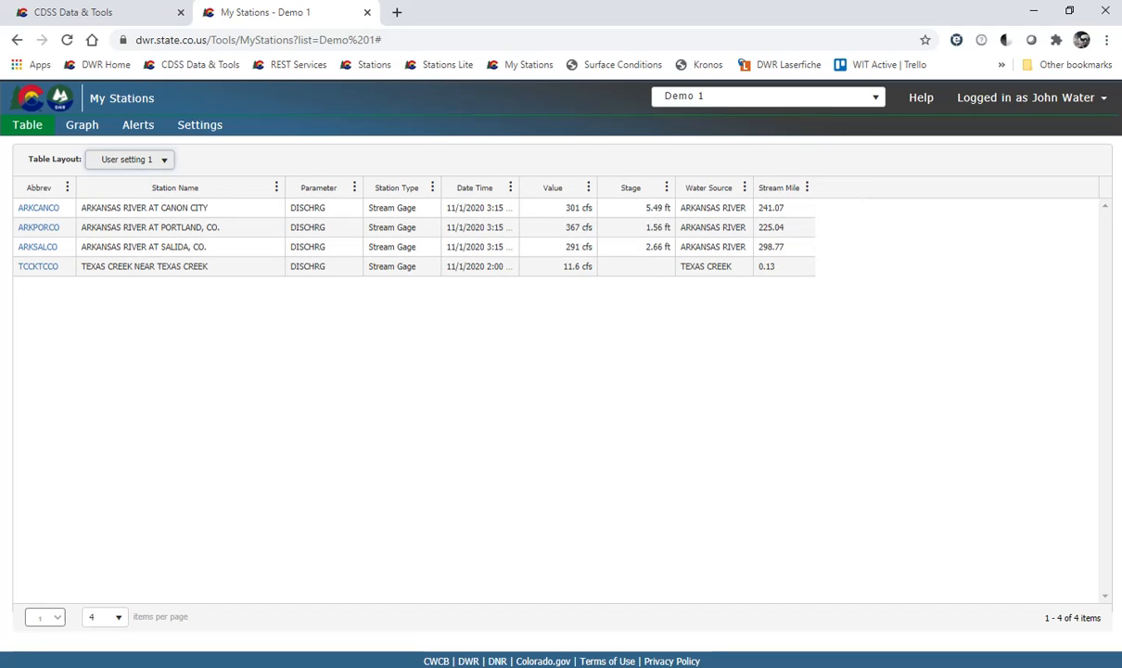
Rename the User setting 1 table layout as Demo 1.
left_click(153, 159)
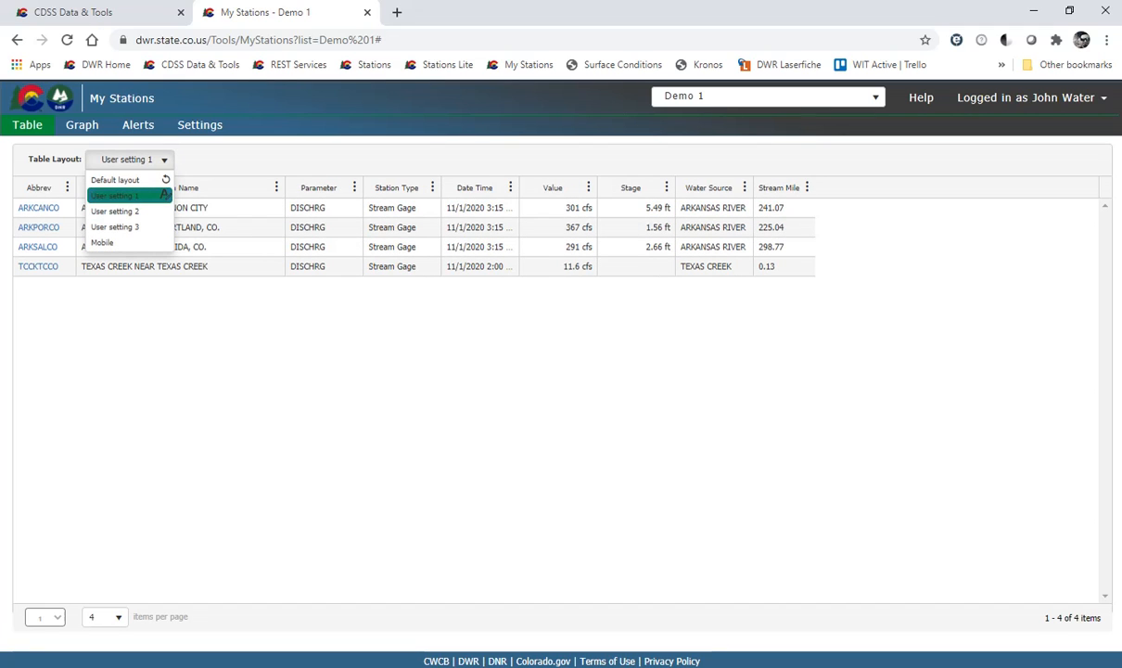
left_click(165, 195)
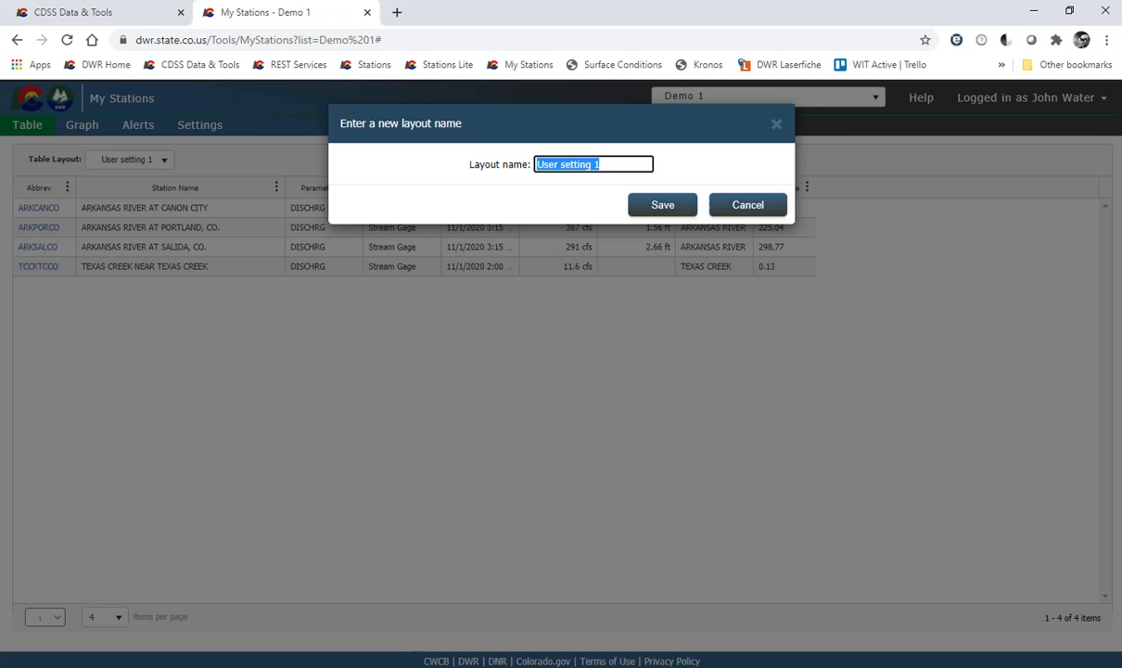
type("Demo 1")
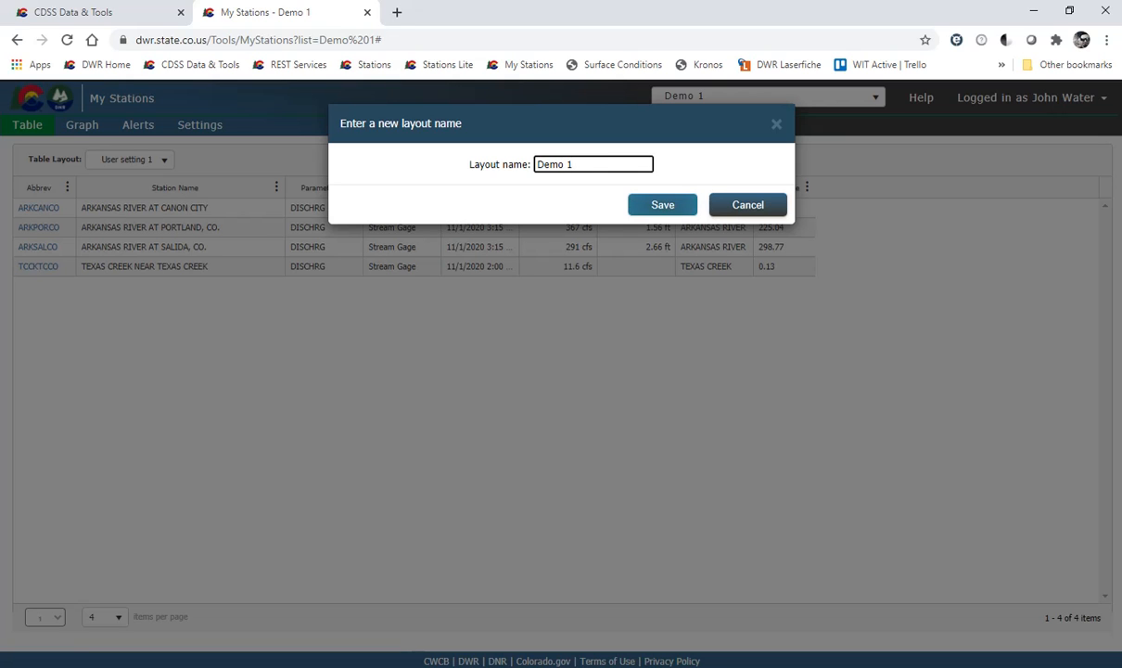
left_click(654, 202)
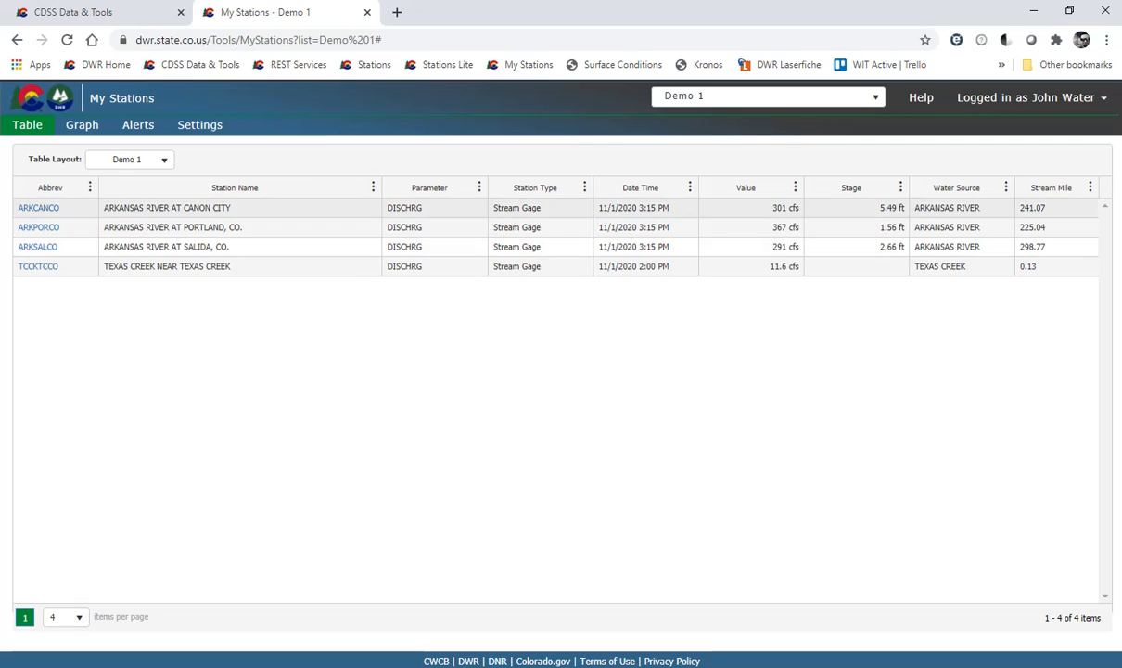
Narrow the Station Name column and sort the table by Water Source ascending, with Stream Mile descending as the second sort level.
left_click_drag(381, 188, 281, 188)
left_click(816, 188)
left_click(913, 190)
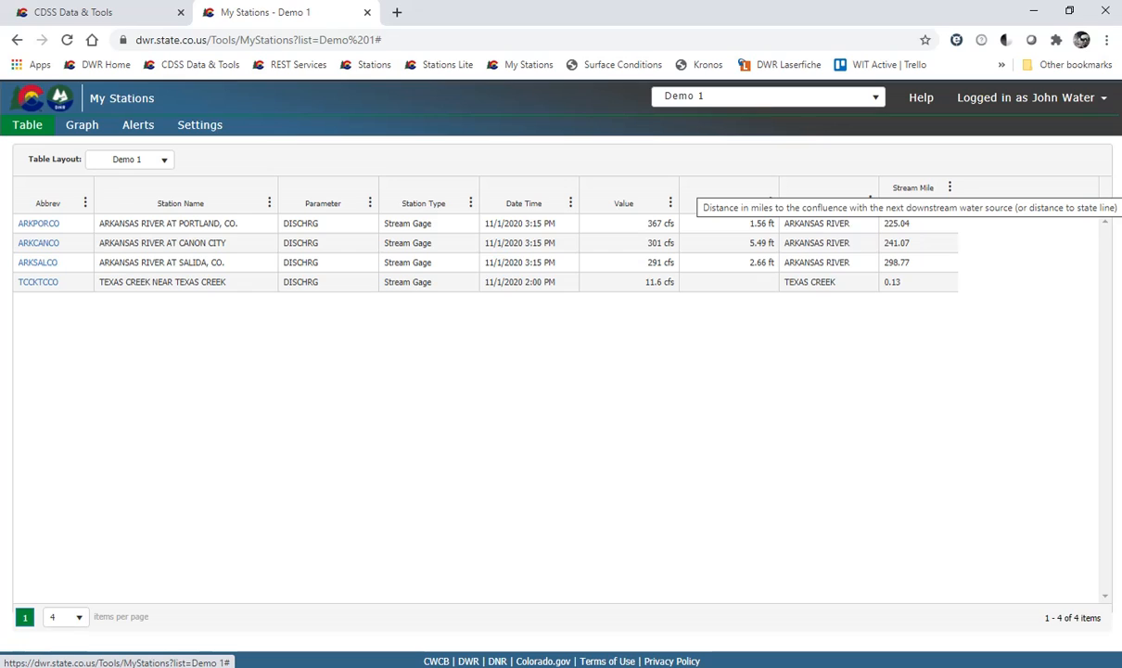
left_click(913, 189)
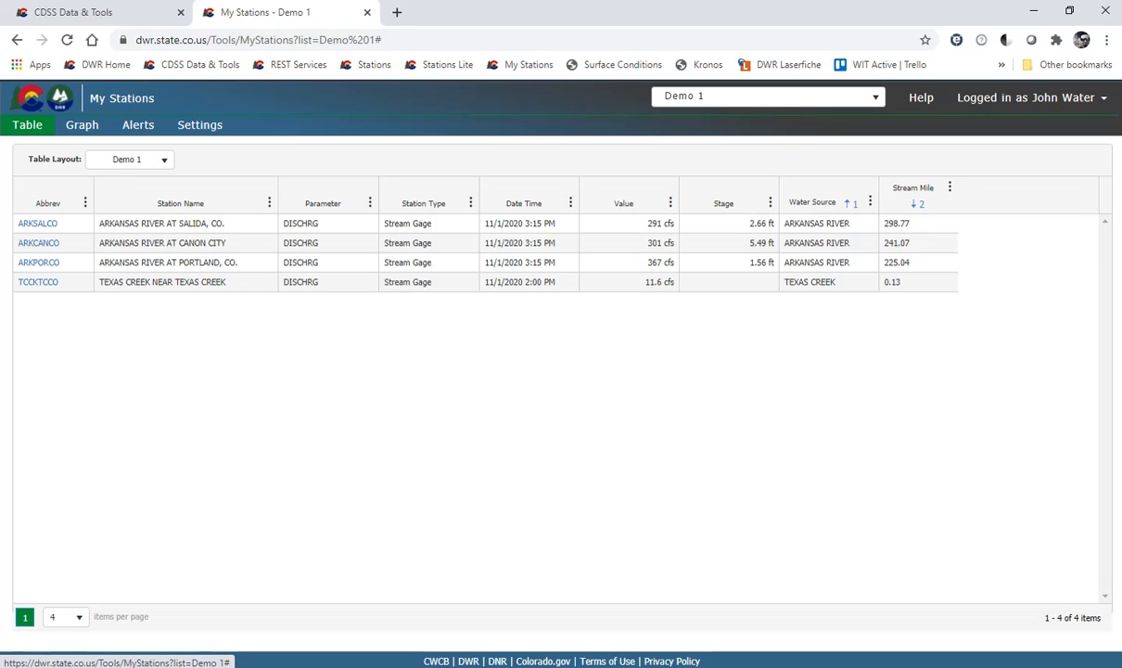